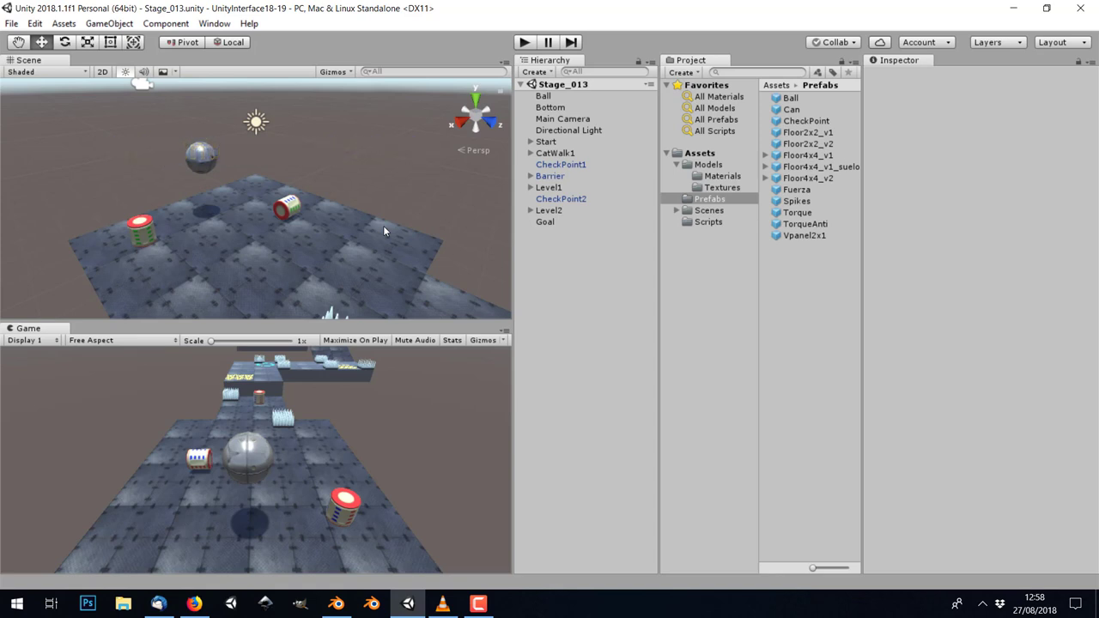
- Select the ball in the Scene view and rename the object Bola
{"action": "left_click", "coordinate": [203, 158]}
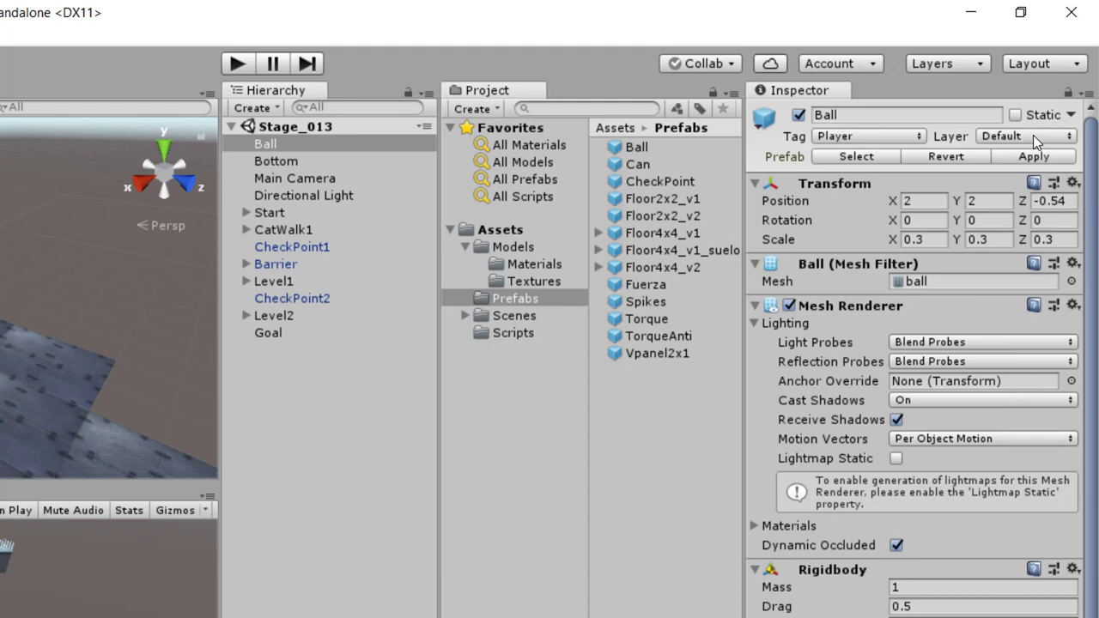
{"action": "left_click", "coordinate": [1072, 115]}
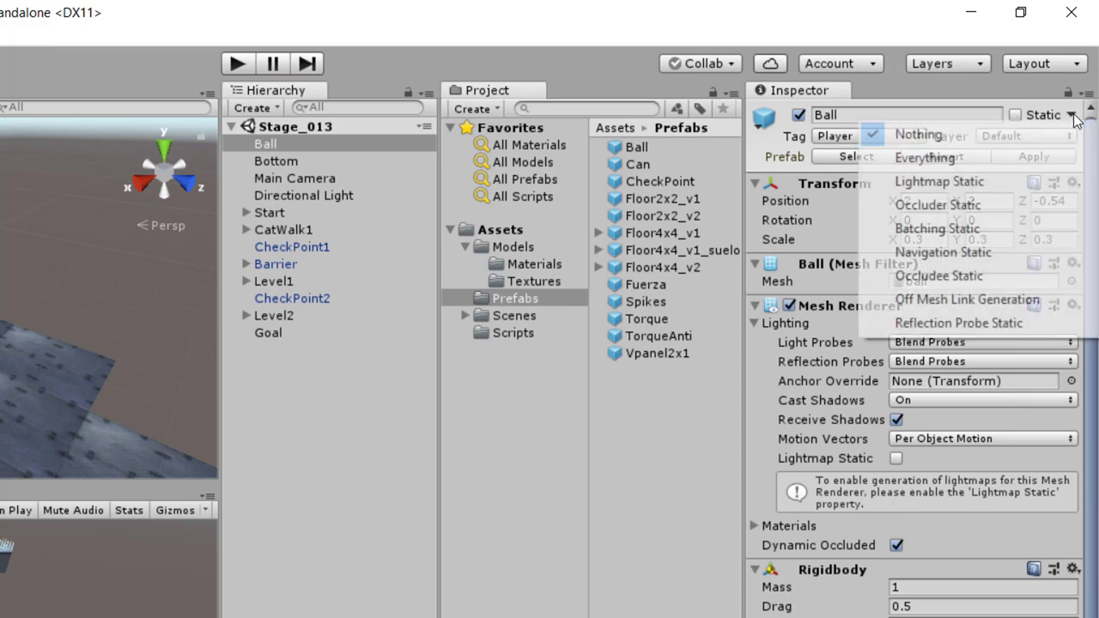
{"action": "left_click", "coordinate": [990, 114]}
{"action": "left_click", "coordinate": [990, 114]}
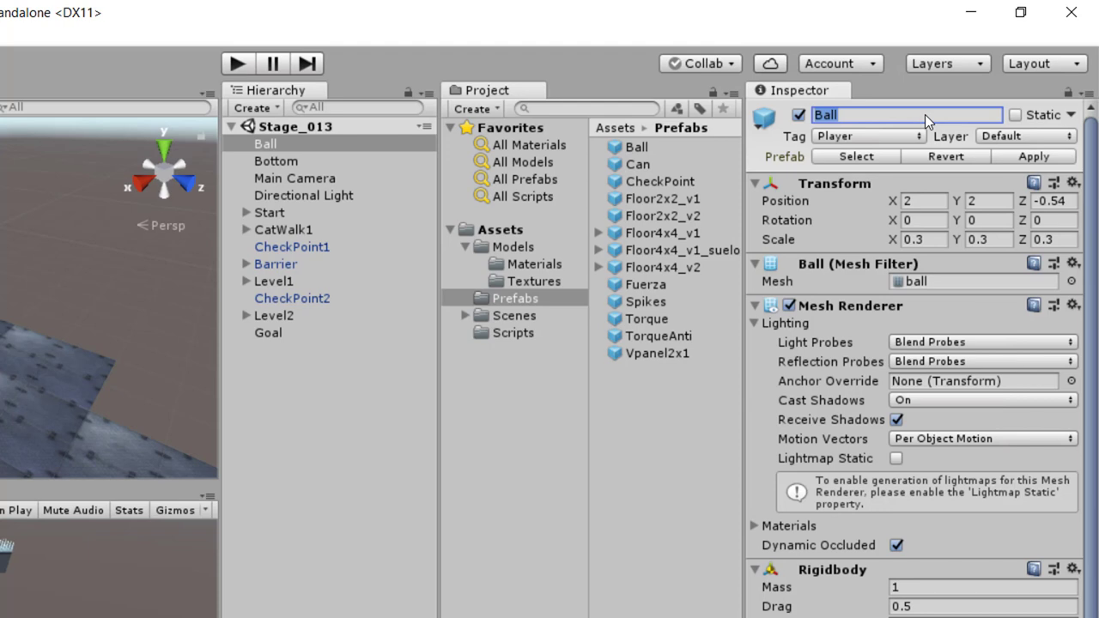
{"action": "type", "text": "Bola"}
{"action": "key", "text": "Return"}
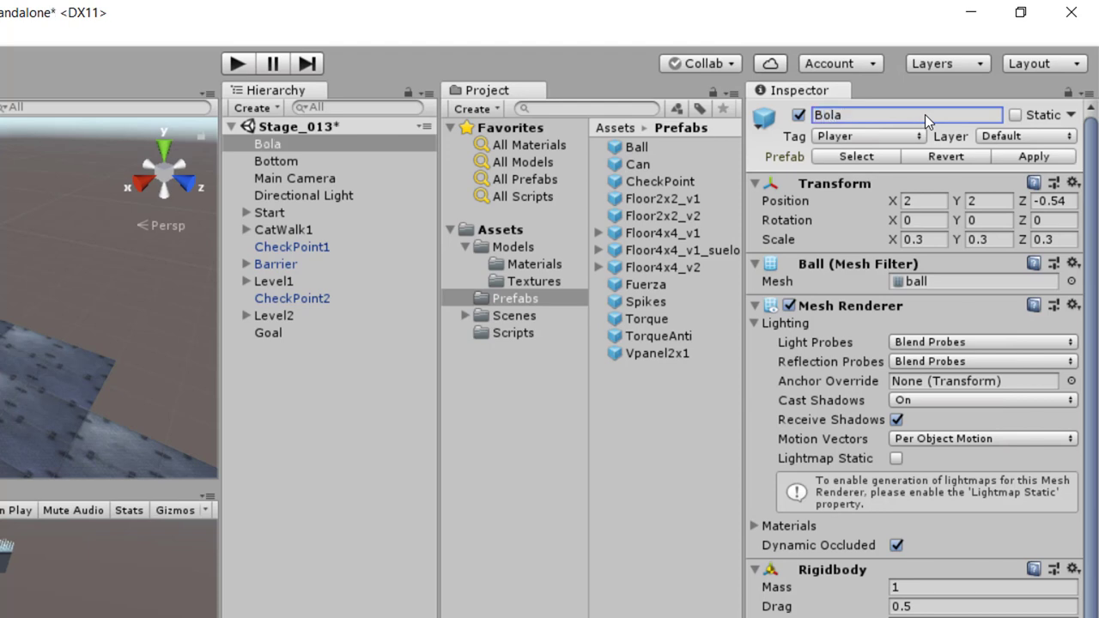
- Try shifting Bola back and forth along the X axis through its Position X value, and undo the move
{"action": "left_click", "coordinate": [921, 199]}
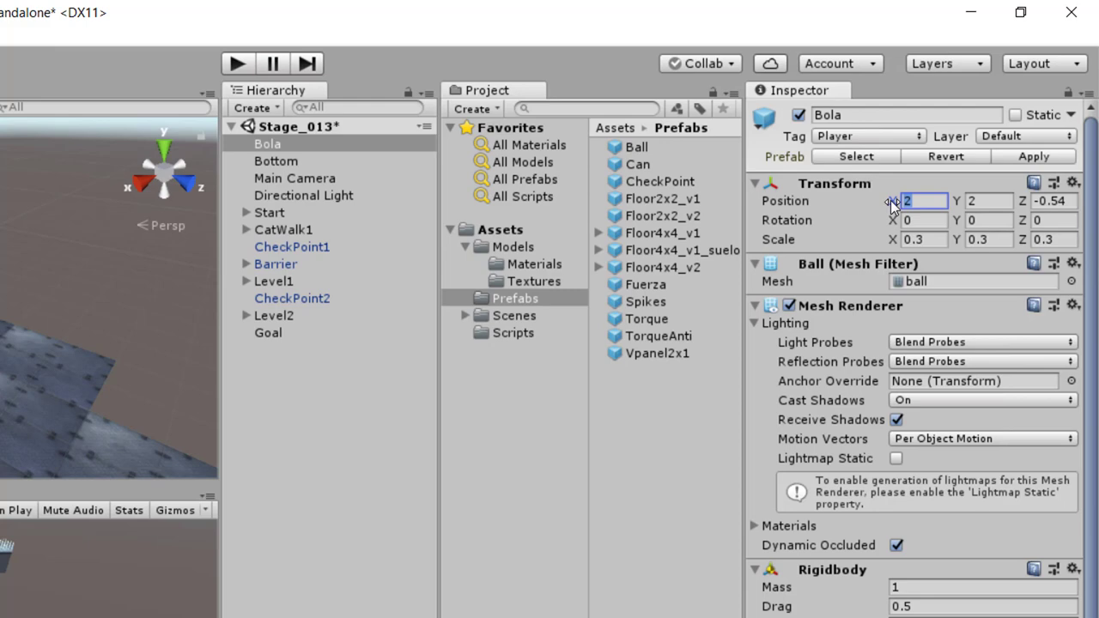
{"action": "left_click_drag", "start_coordinate": [893, 203], "coordinate": [953, 208]}
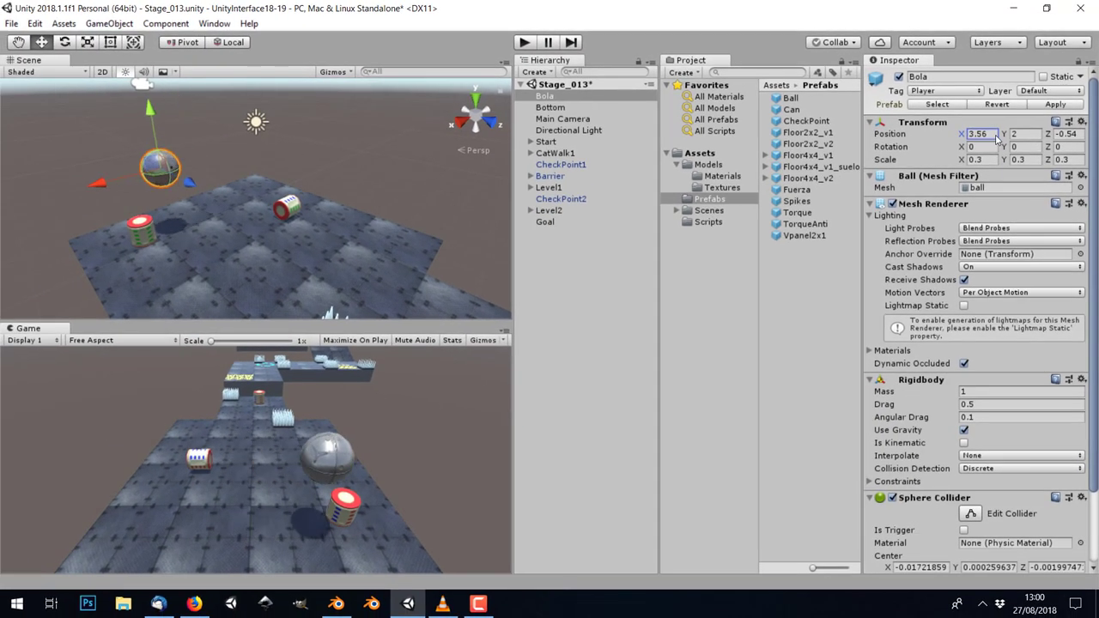
{"action": "left_click_drag", "start_coordinate": [998, 140], "coordinate": [938, 142]}
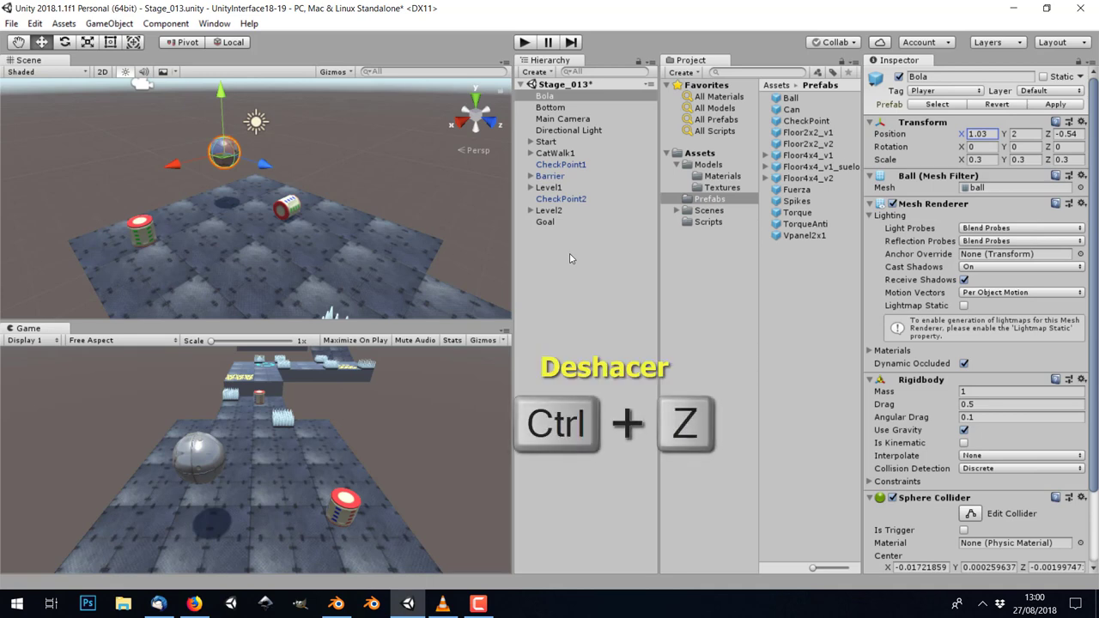
{"action": "key", "text": "ctrl+z"}
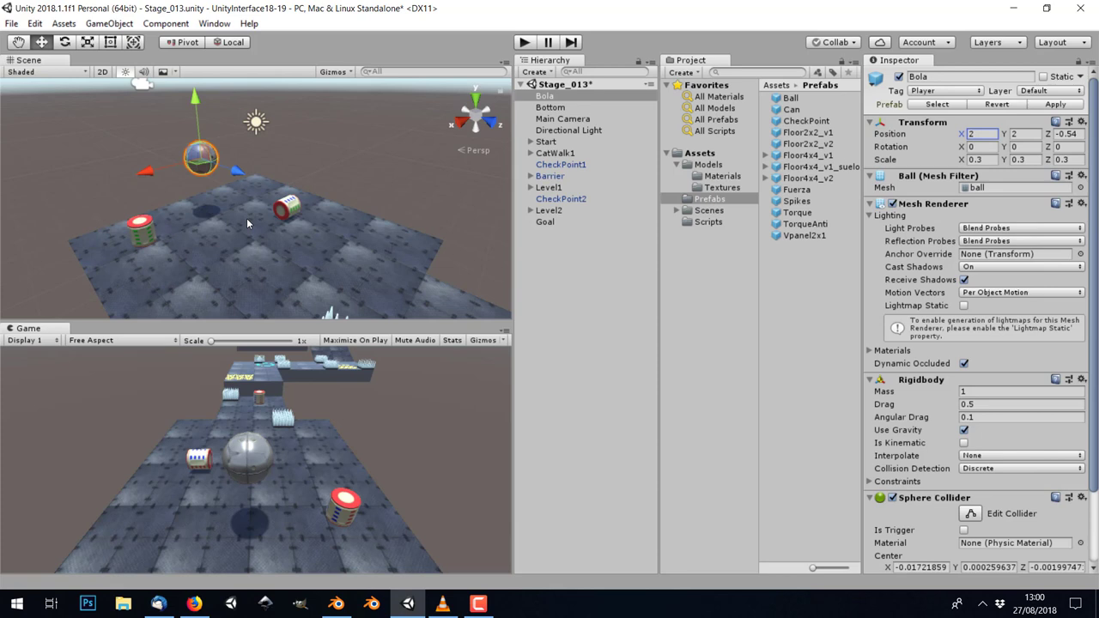
- Examine the starting platform around Bola in the Scene view by zooming, panning, orbiting and looking around in first person
{"action": "scroll", "coordinate": [247, 221], "scroll_direction": "up", "scroll_amount": 4}
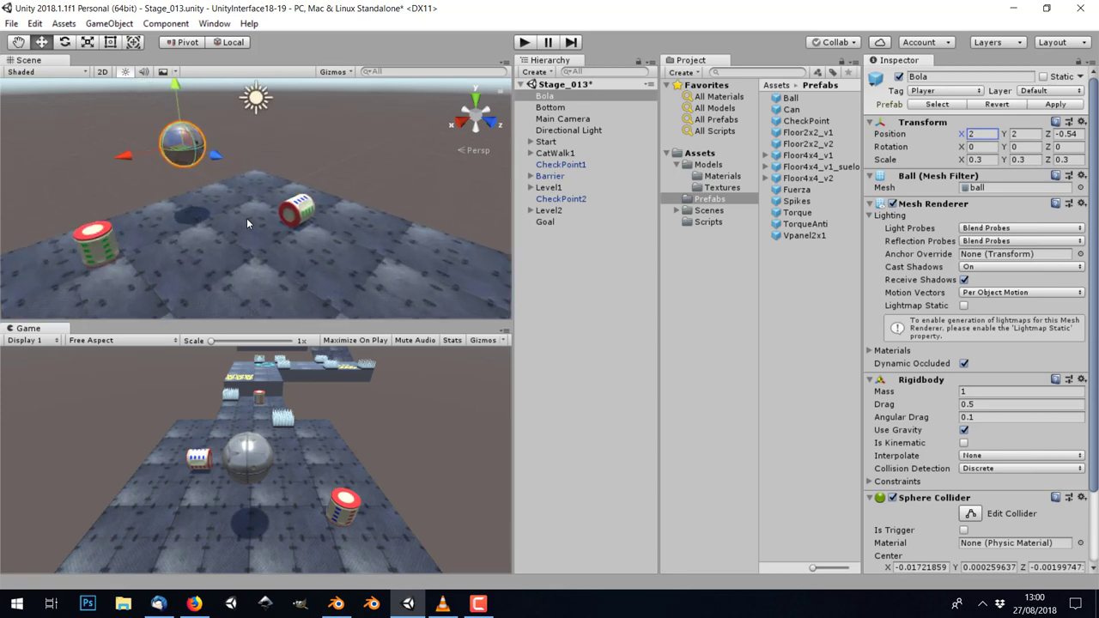
{"action": "scroll", "coordinate": [246, 221], "scroll_direction": "up", "scroll_amount": 2}
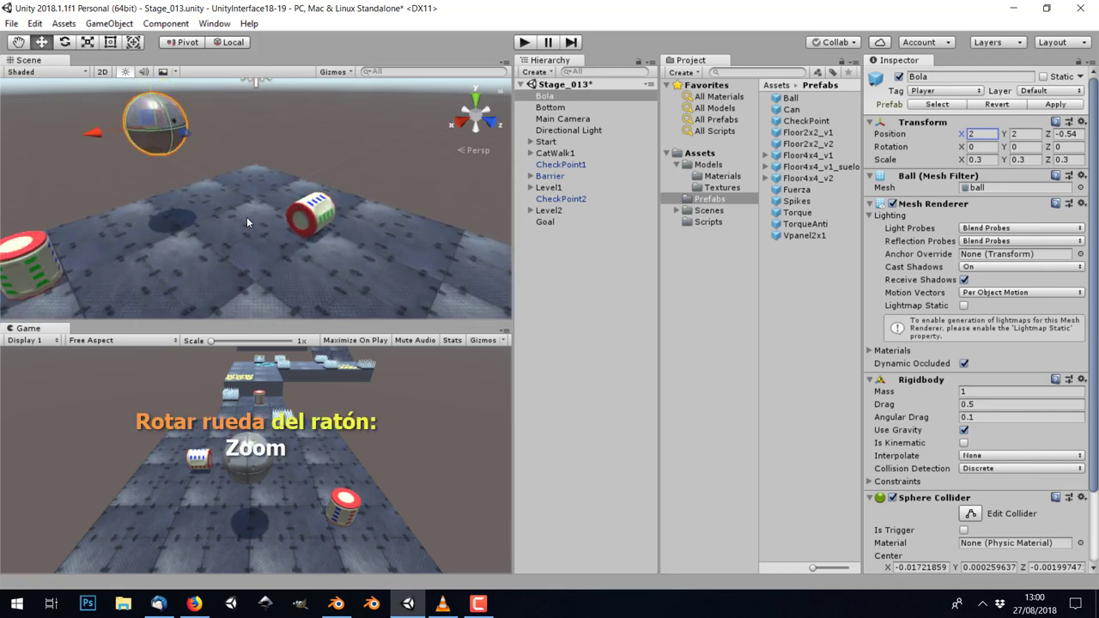
{"action": "scroll", "coordinate": [247, 221], "scroll_direction": "down", "scroll_amount": 4}
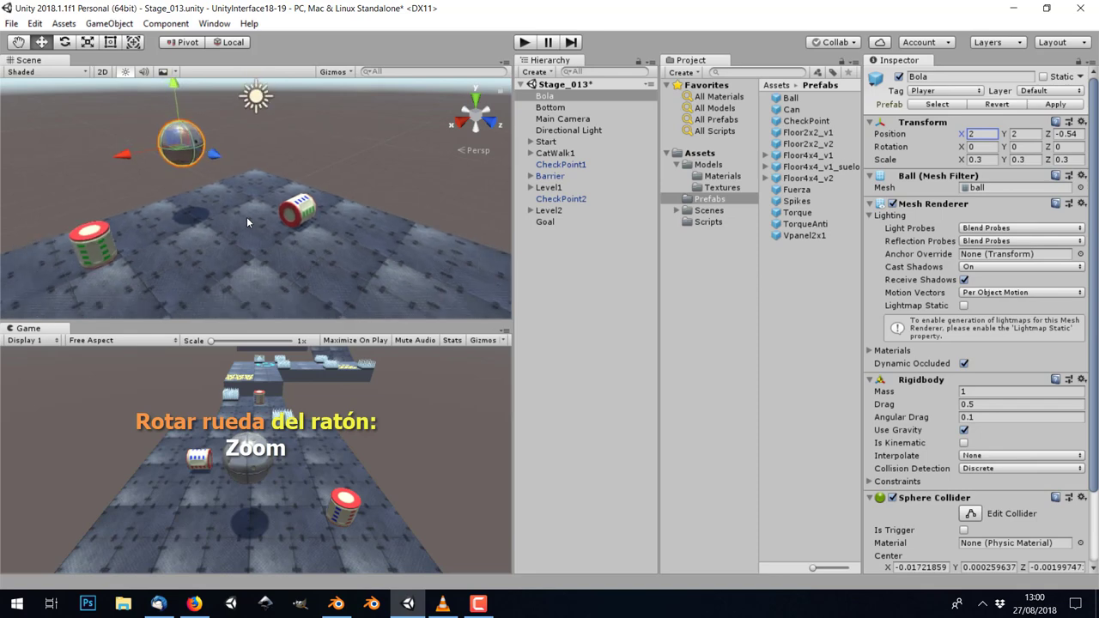
{"action": "scroll", "coordinate": [246, 217], "scroll_direction": "down", "scroll_amount": 3}
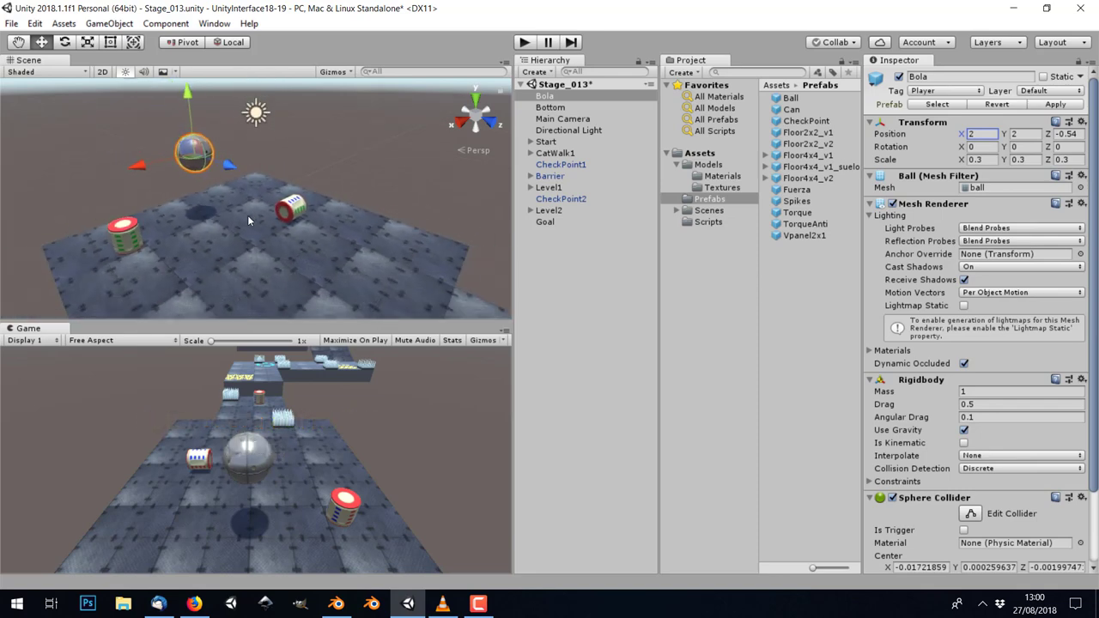
{"action": "scroll", "coordinate": [248, 221], "scroll_direction": "down", "scroll_amount": 2}
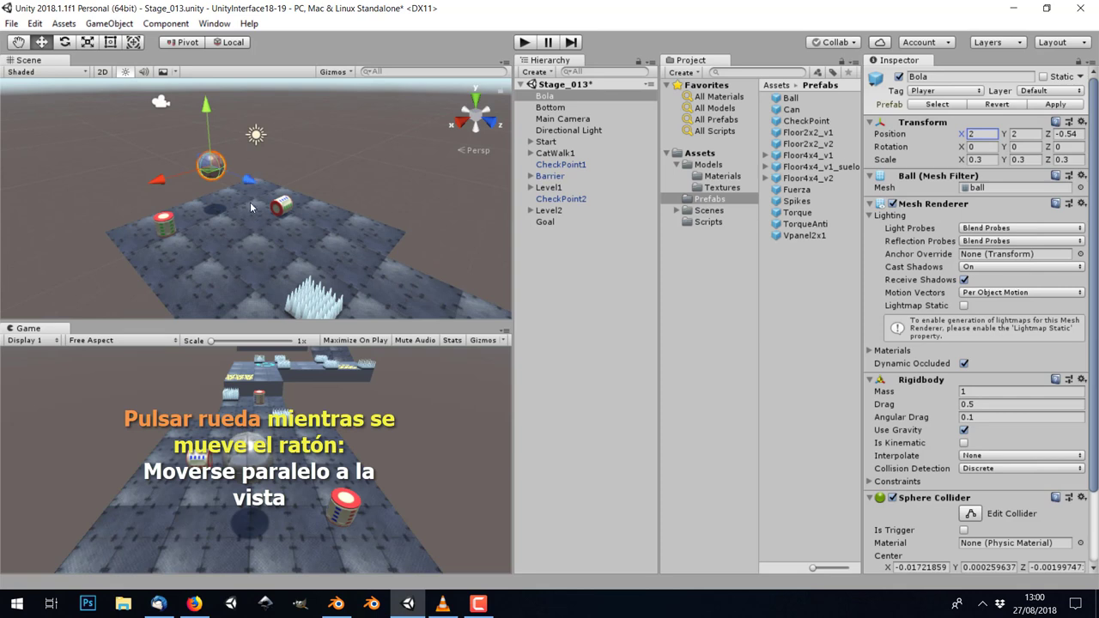
{"action": "mouse_move", "coordinate": [250, 202]}
{"action": "middle_mouse_down"}
{"action": "mouse_move", "coordinate": [363, 199]}
{"action": "mouse_move", "coordinate": [254, 99]}
{"action": "mouse_move", "coordinate": [375, 202]}
{"action": "mouse_move", "coordinate": [184, 185]}
{"action": "mouse_move", "coordinate": [247, 198]}
{"action": "middle_mouse_up"}
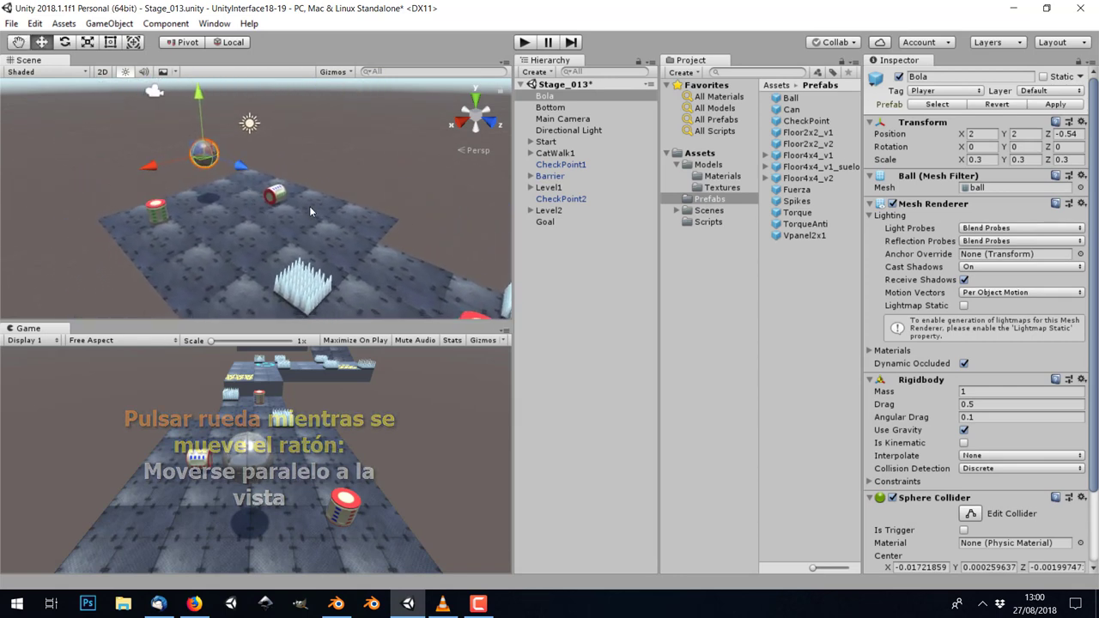
{"action": "key", "text": "alt"}
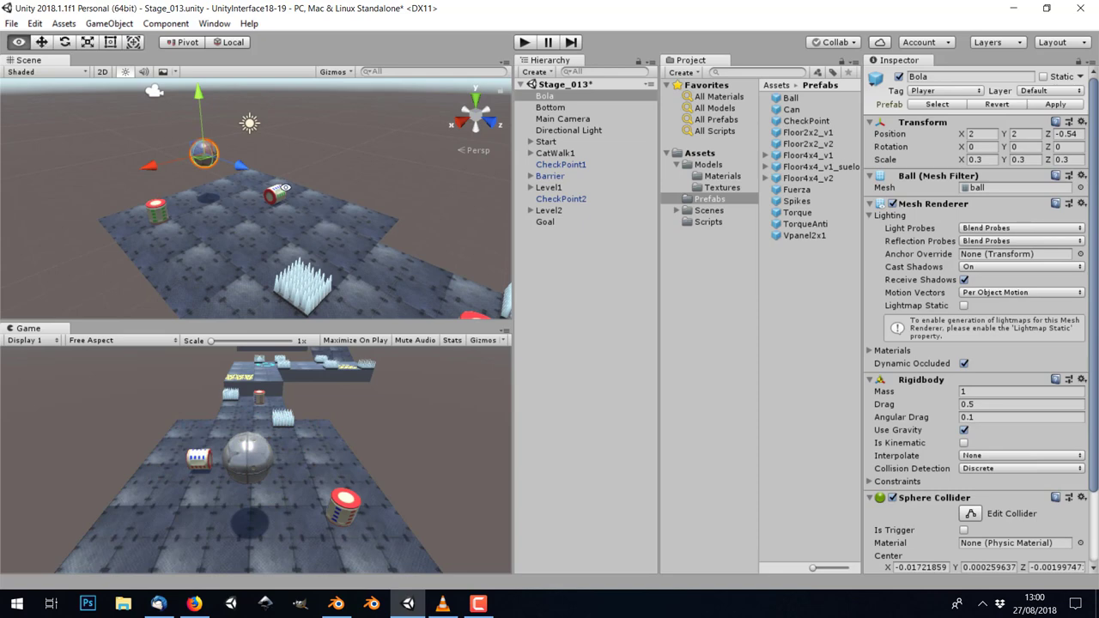
{"action": "left_click_drag", "start_coordinate": [206, 210], "coordinate": [247, 202], "text": "alt"}
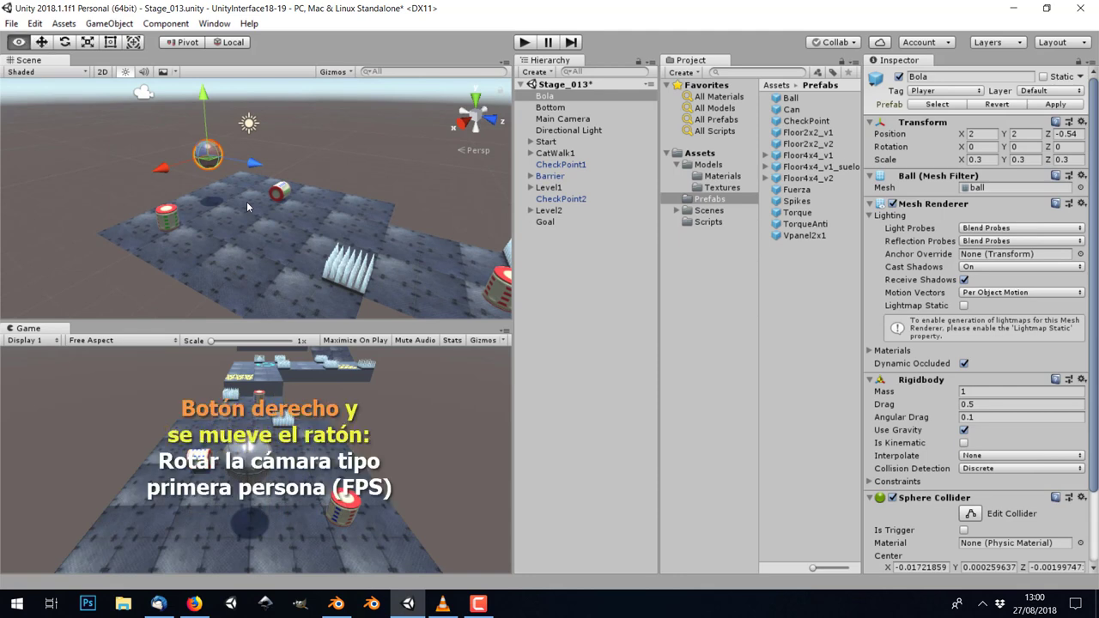
{"action": "right_click_drag", "start_coordinate": [246, 201], "coordinate": [254, 174]}
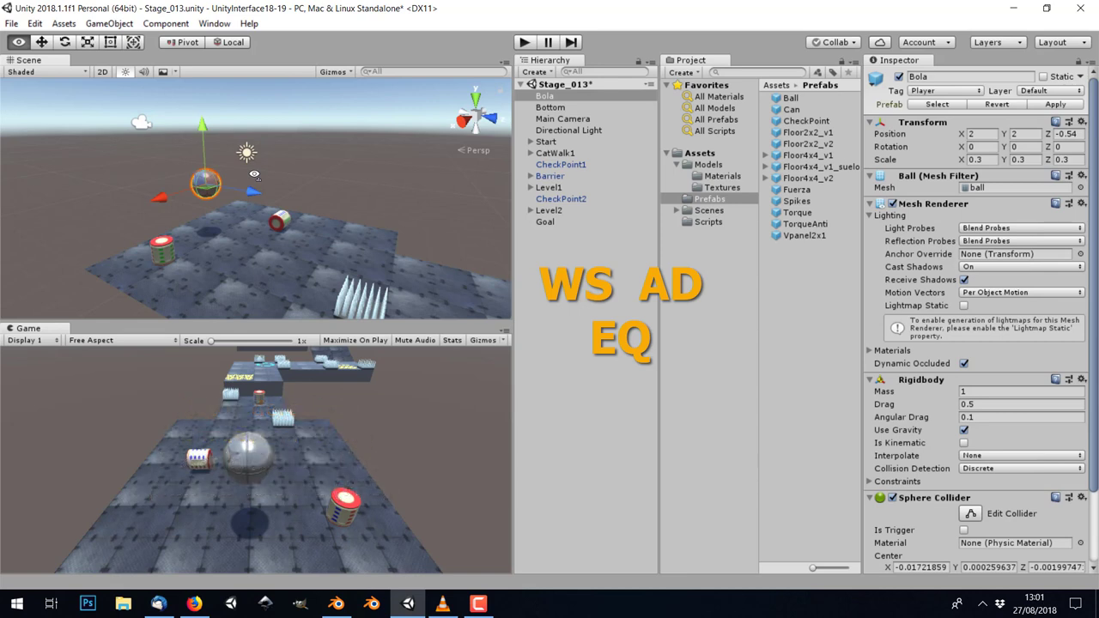
{"action": "right_click_drag", "start_coordinate": [255, 175], "coordinate": [255, 177]}
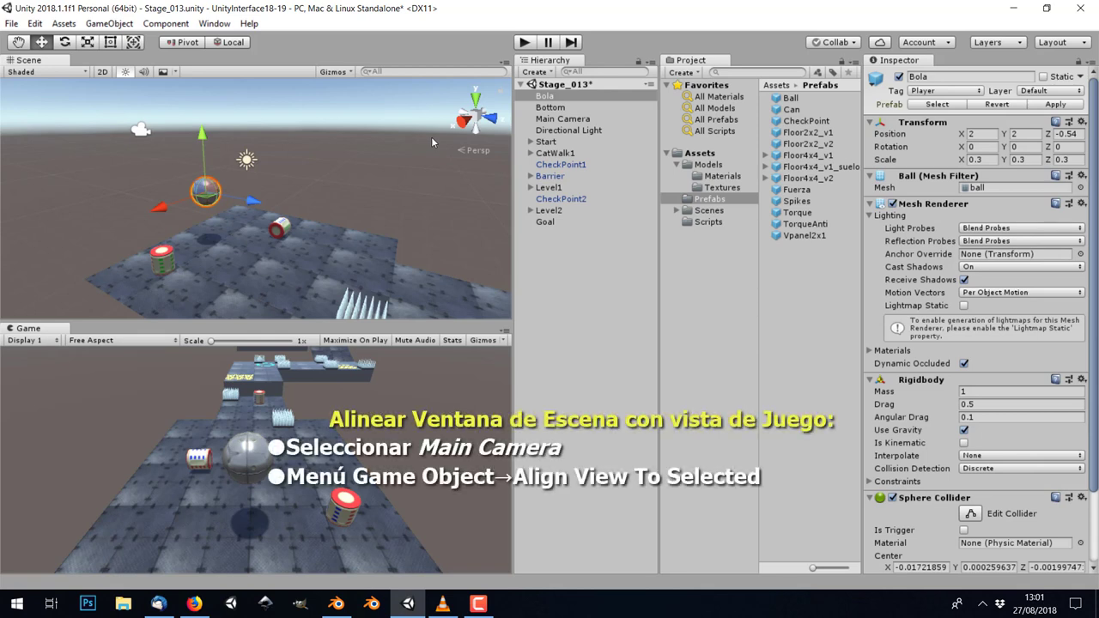
- Align the Scene view with the Main Camera so it matches the Game view
{"action": "left_click", "coordinate": [579, 120]}
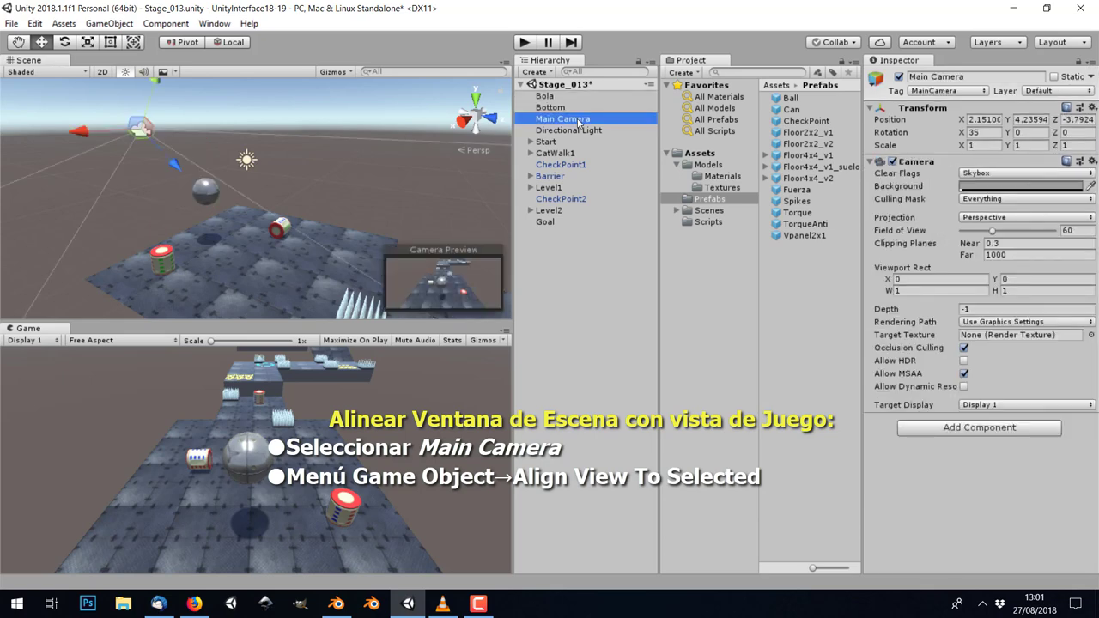
{"action": "left_click", "coordinate": [108, 25]}
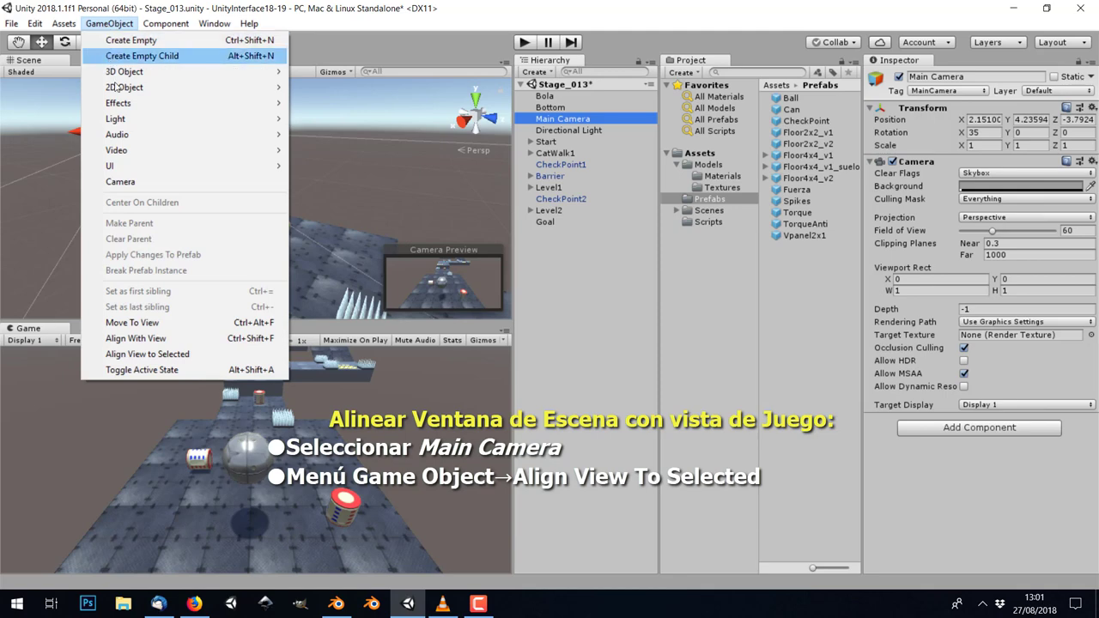
{"action": "left_click", "coordinate": [147, 355]}
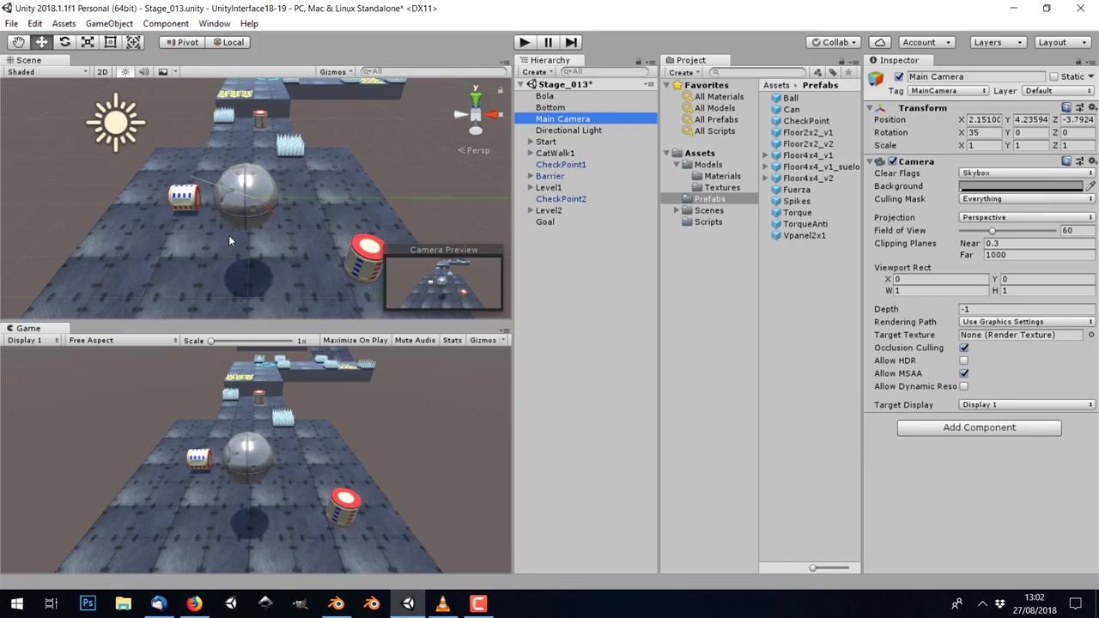
- Switch to Blender, check the interaction presets offered on its splash screen, and close Blender
{"action": "left_click", "coordinate": [335, 604]}
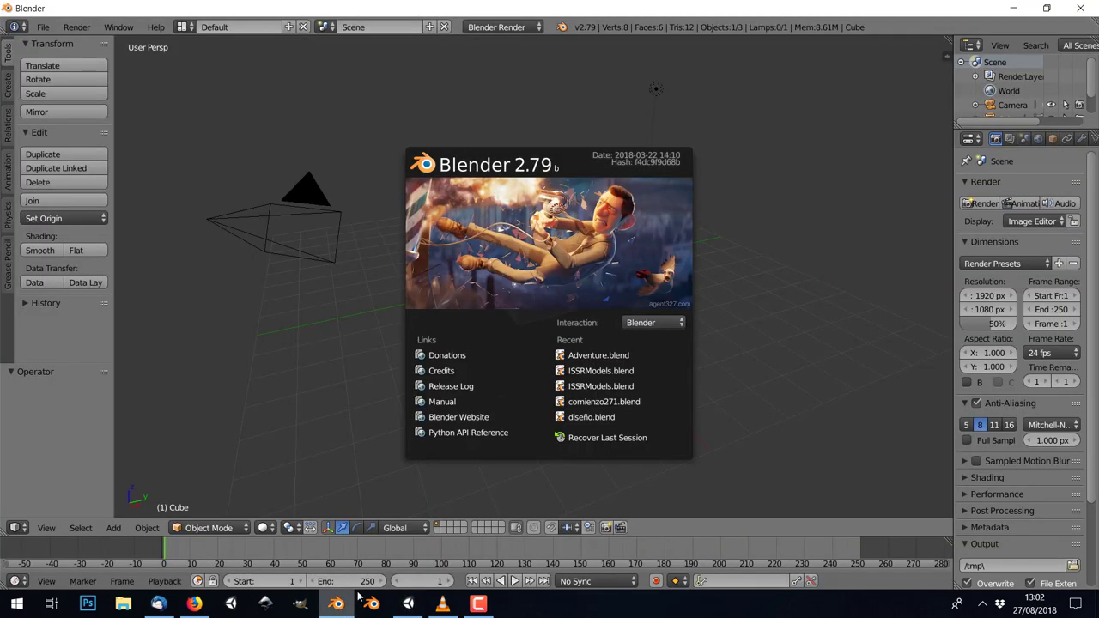
{"action": "left_click", "coordinate": [661, 324]}
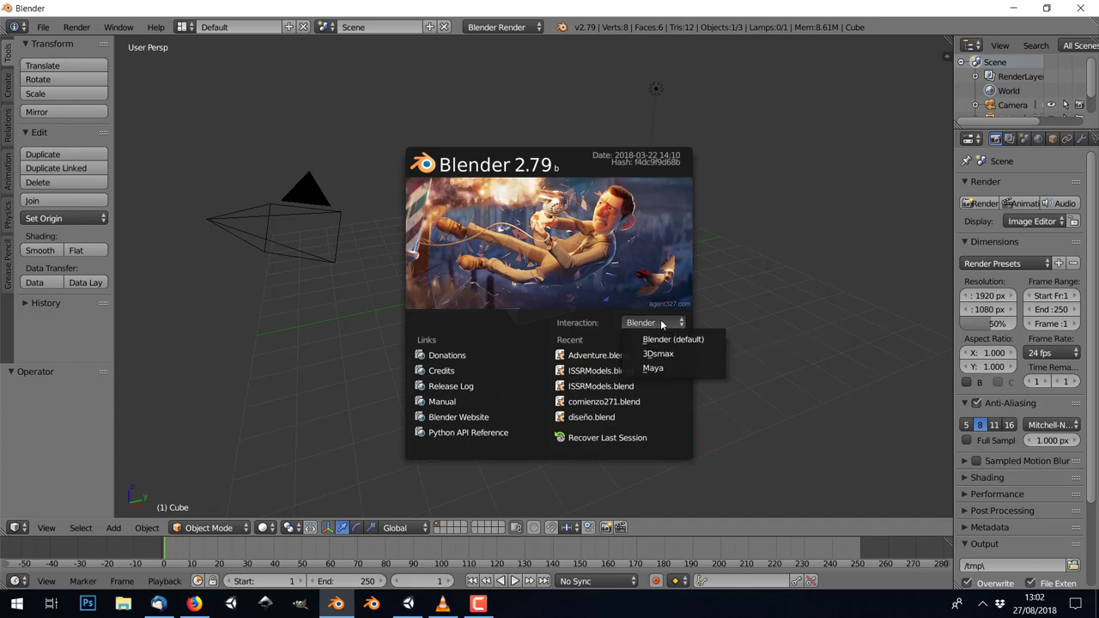
{"action": "left_click", "coordinate": [1081, 8]}
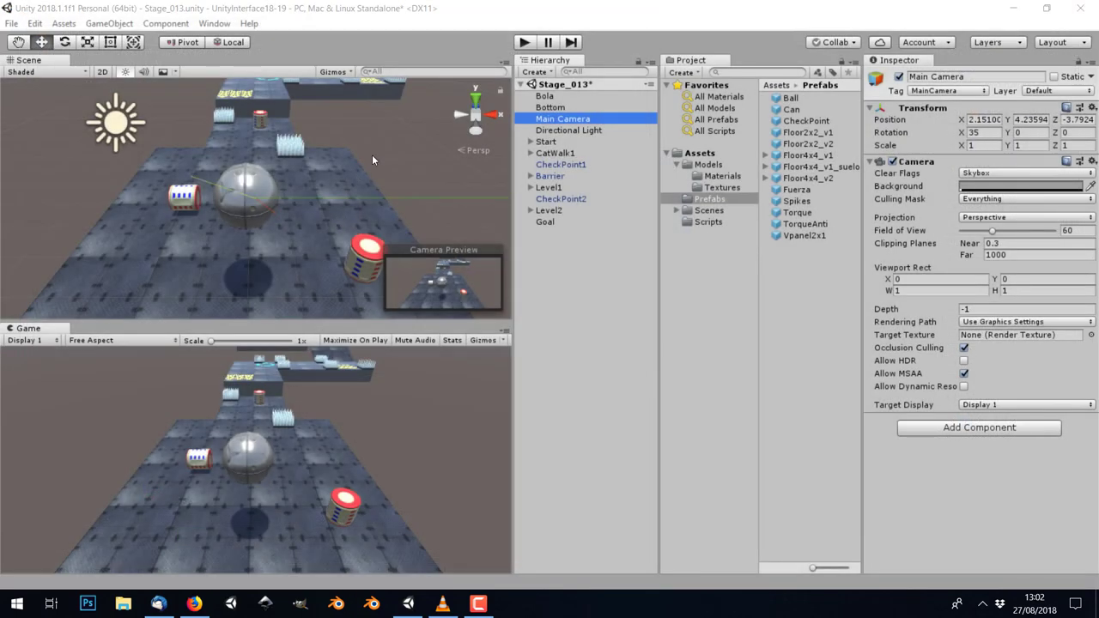
- View the stage from the top in the Scene view, switching between perspective and orthographic projection
{"action": "left_click", "coordinate": [476, 112]}
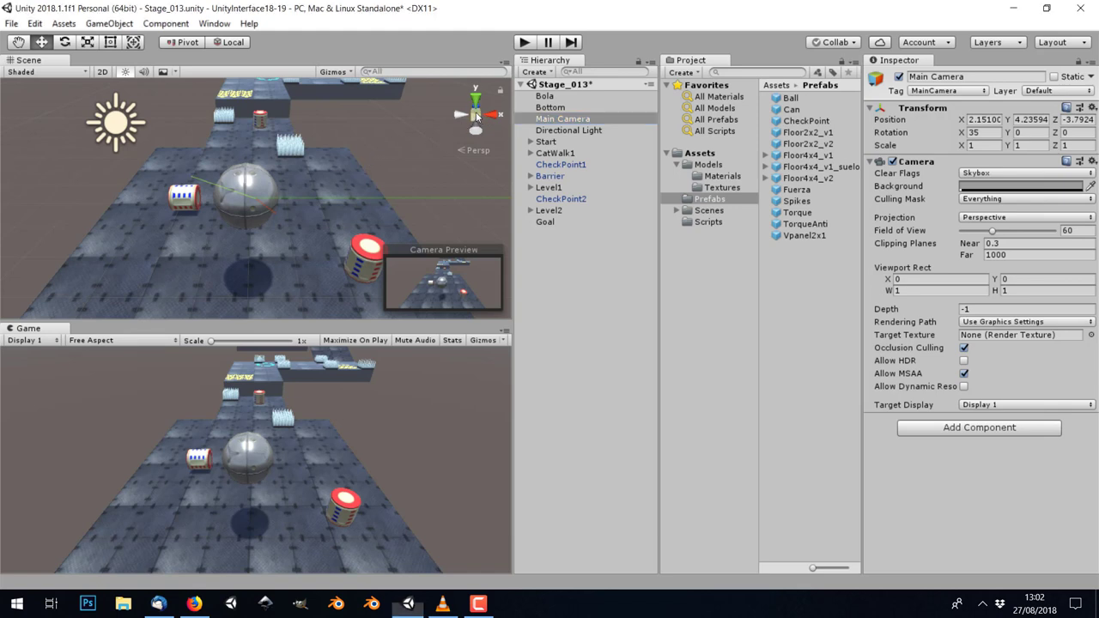
{"action": "left_click", "coordinate": [476, 111]}
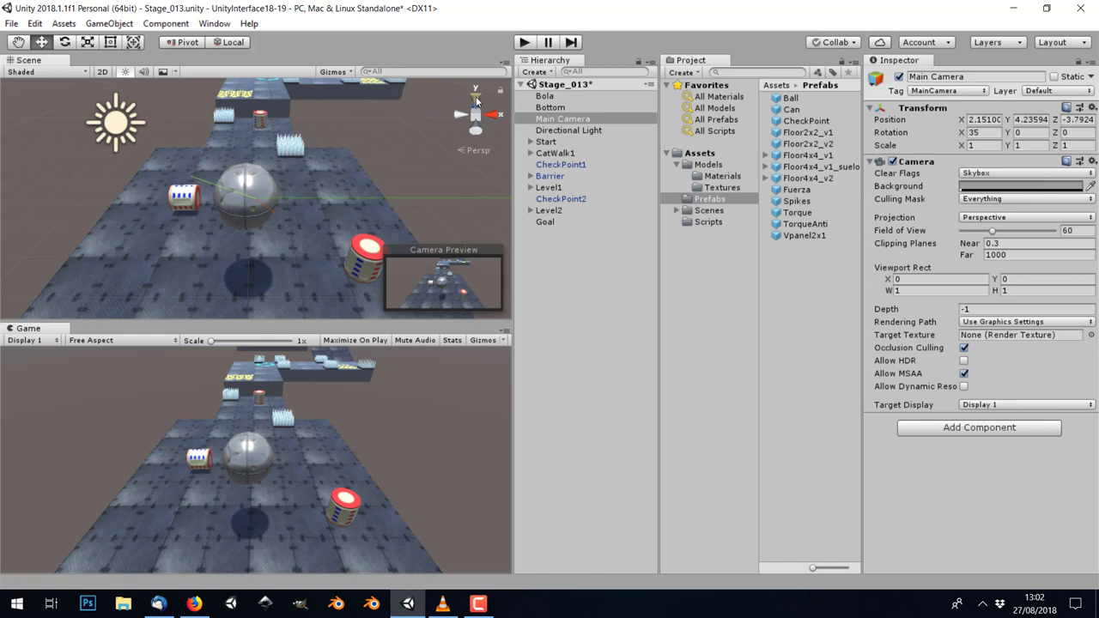
{"action": "left_click", "coordinate": [475, 98]}
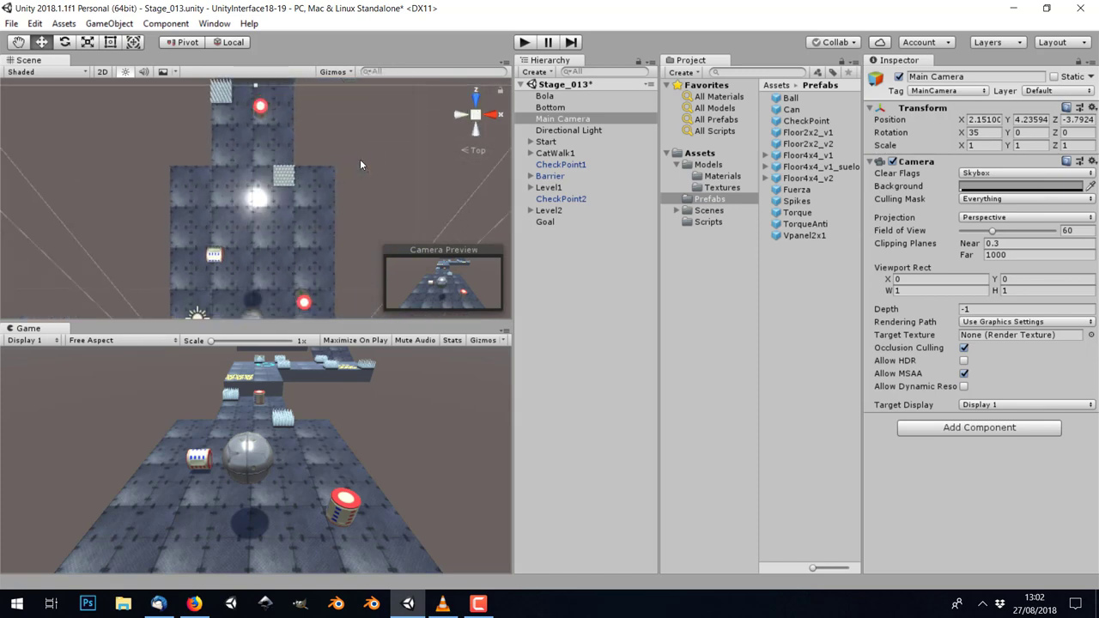
{"action": "left_click", "coordinate": [476, 115]}
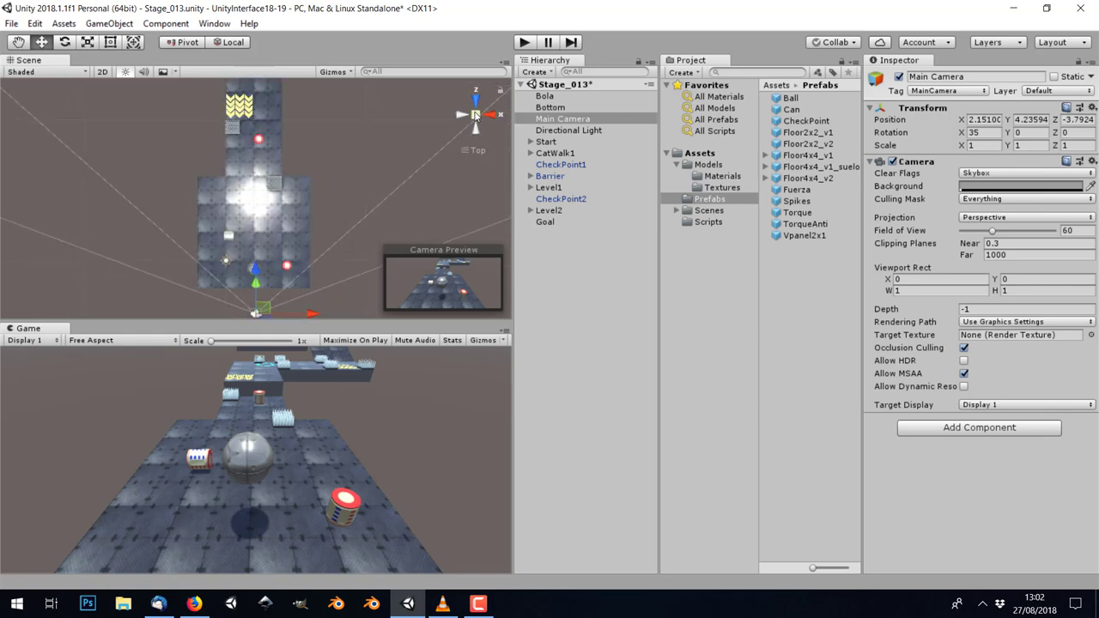
{"action": "left_click", "coordinate": [476, 114]}
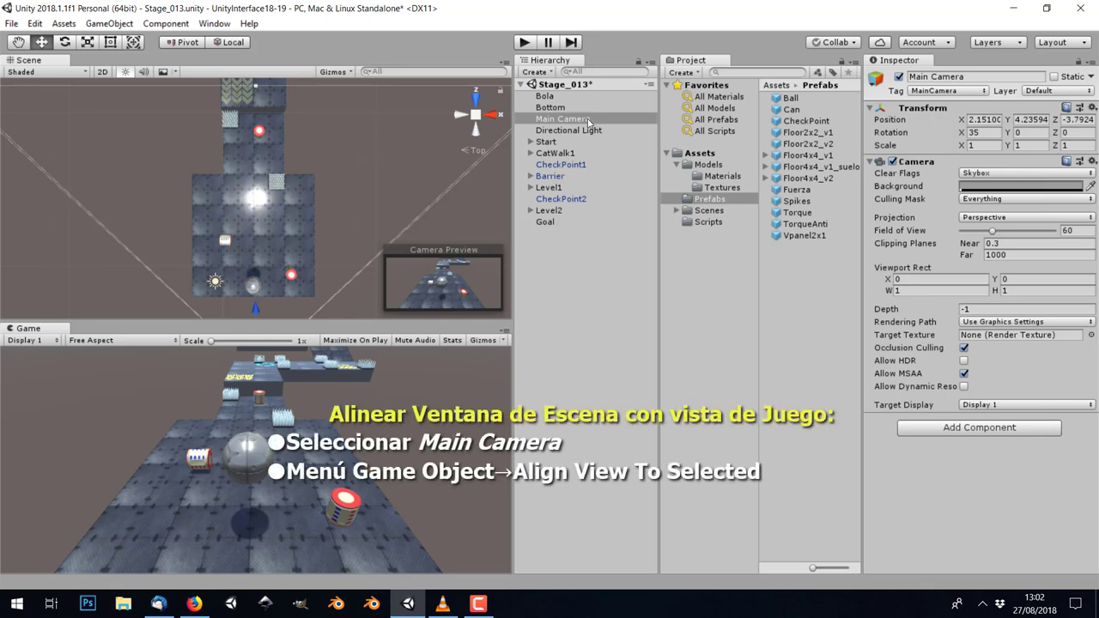
- Realign the Scene view from the top view to the selected Main Camera
{"action": "left_click", "coordinate": [127, 28]}
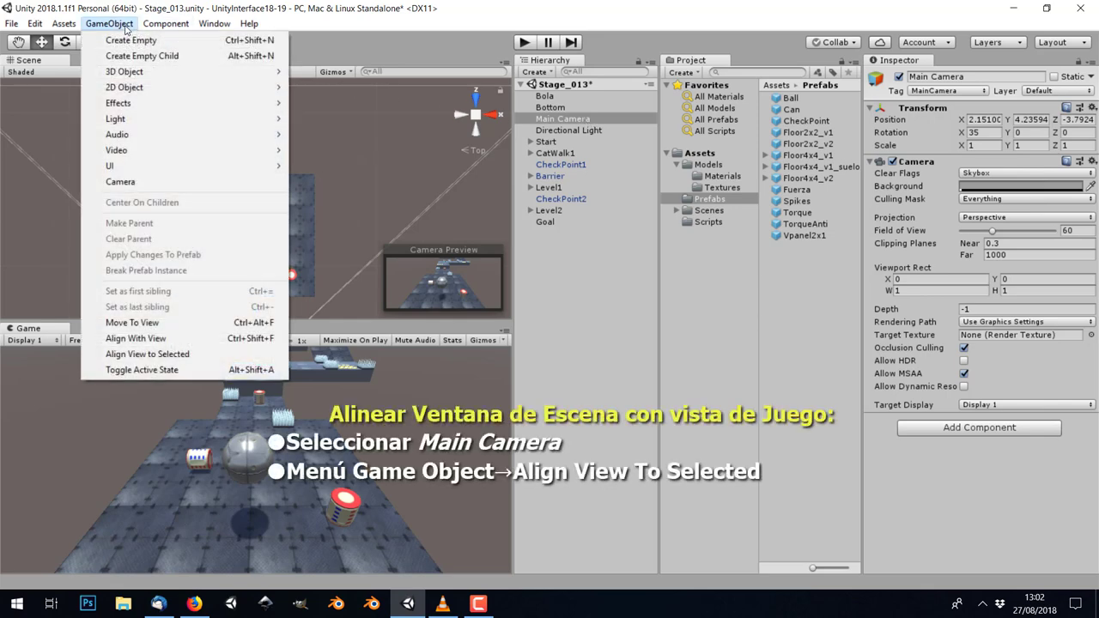
{"action": "left_click", "coordinate": [167, 355]}
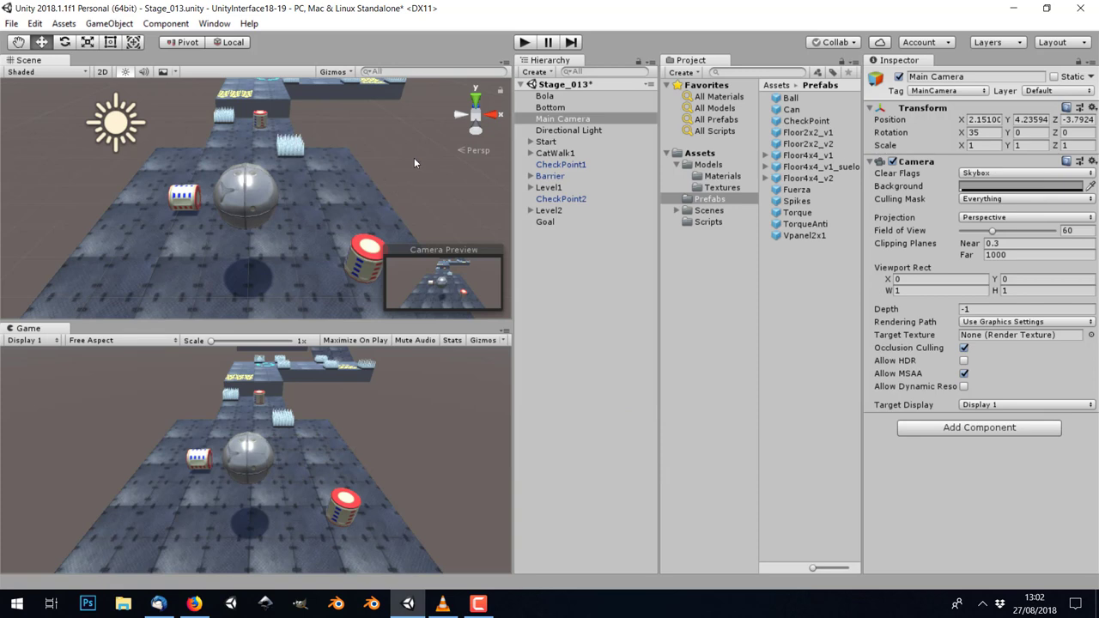
- Frame the Spikes object near the ball, Bola and Can (2) one after another in the Scene view
{"action": "left_click", "coordinate": [292, 146]}
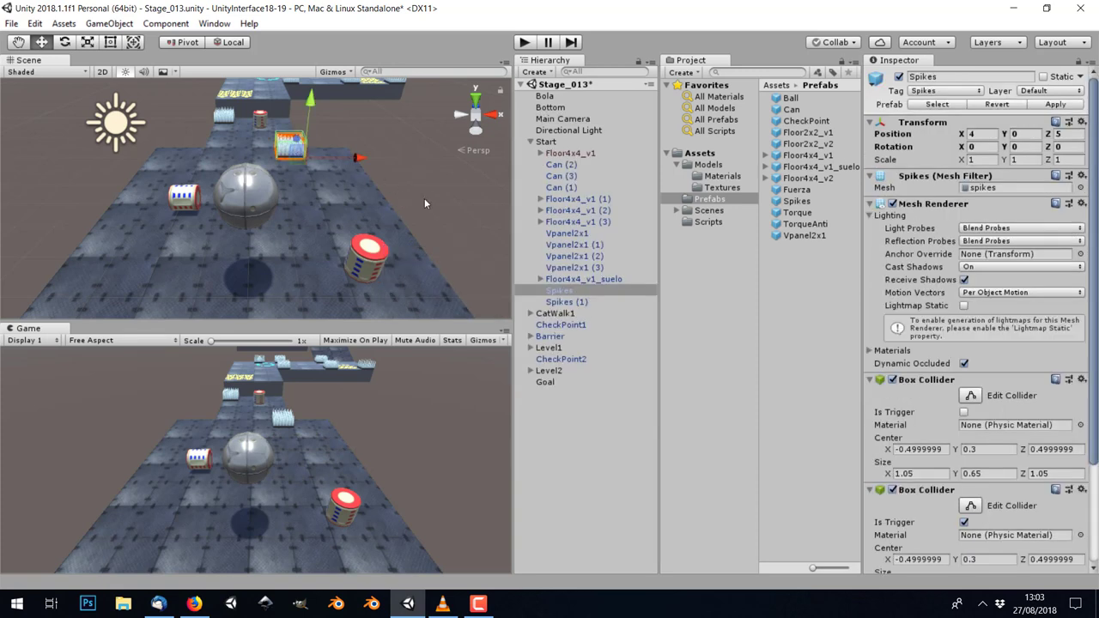
{"action": "key", "text": "f"}
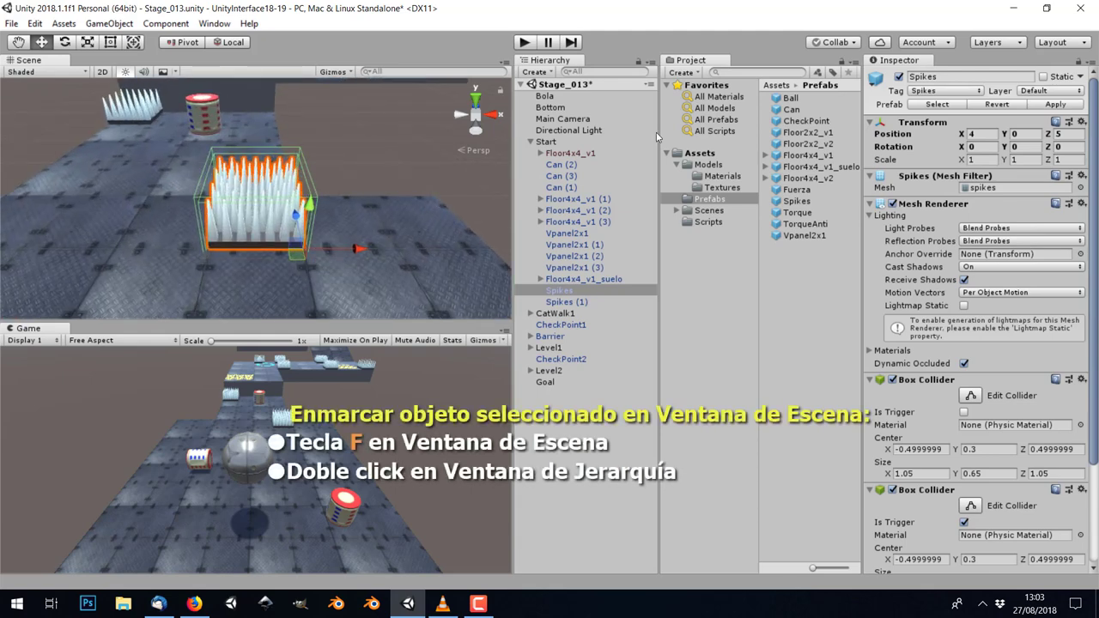
{"action": "left_click", "coordinate": [547, 97]}
{"action": "double_click", "coordinate": [550, 97]}
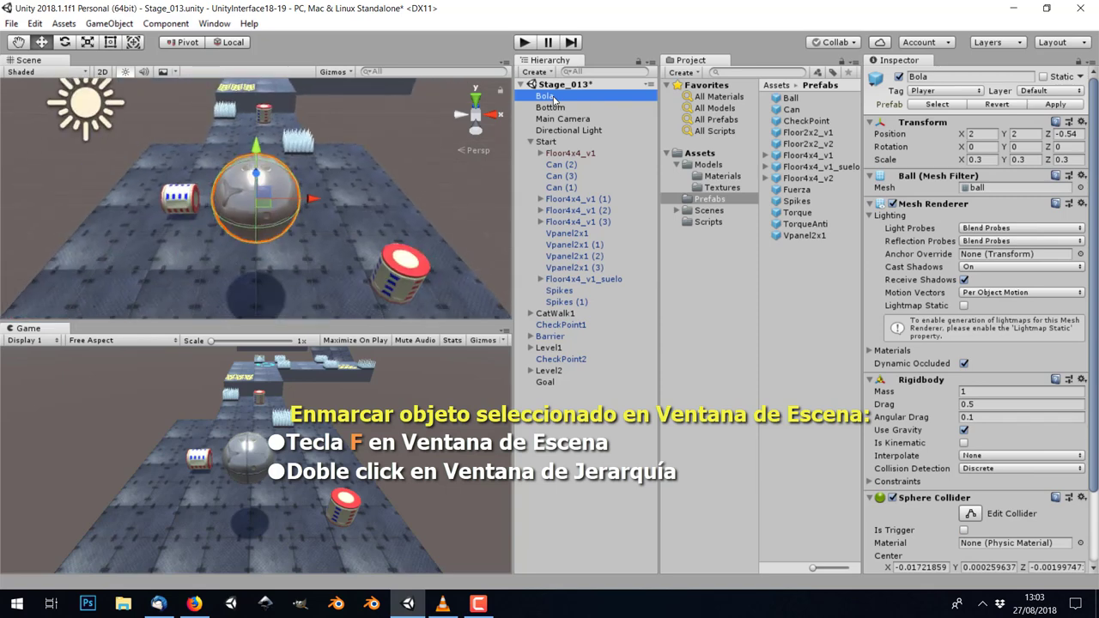
{"action": "double_click", "coordinate": [562, 163]}
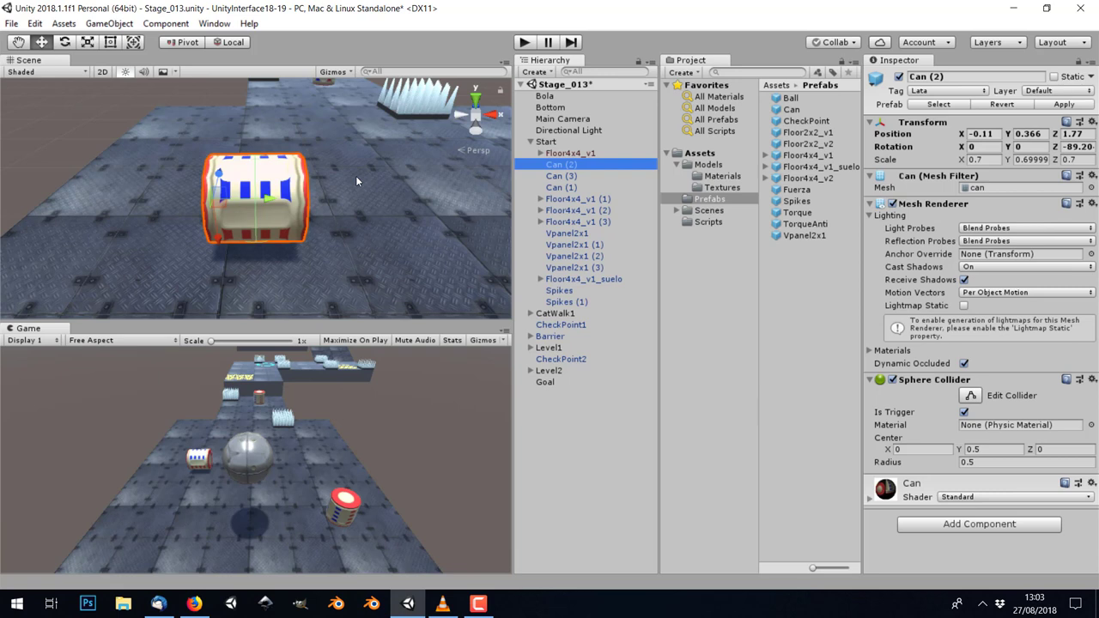
- Go through the Hand, Move, Rotate, Scale, Rect and combined Transform tools with Can (2) selected, comparing their handles
{"action": "left_click", "coordinate": [18, 43]}
{"action": "left_click", "coordinate": [45, 45]}
{"action": "left_click", "coordinate": [68, 45]}
{"action": "left_click", "coordinate": [88, 43]}
{"action": "left_click", "coordinate": [110, 43]}
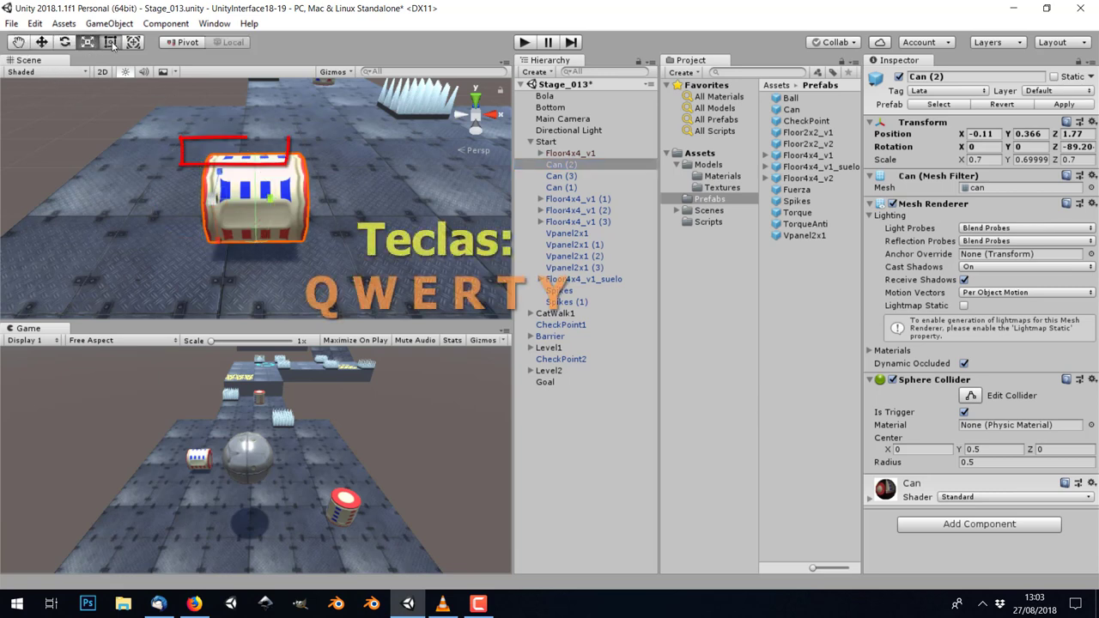
{"action": "key", "text": "q"}
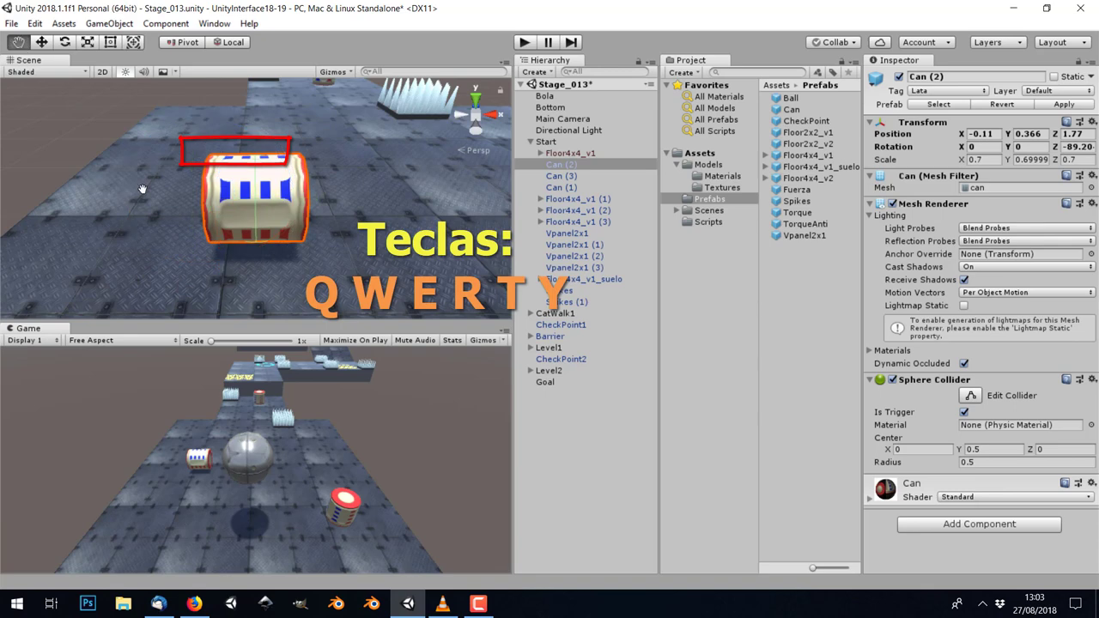
{"action": "key", "text": "w"}
{"action": "key", "text": "e"}
{"action": "key", "text": "r"}
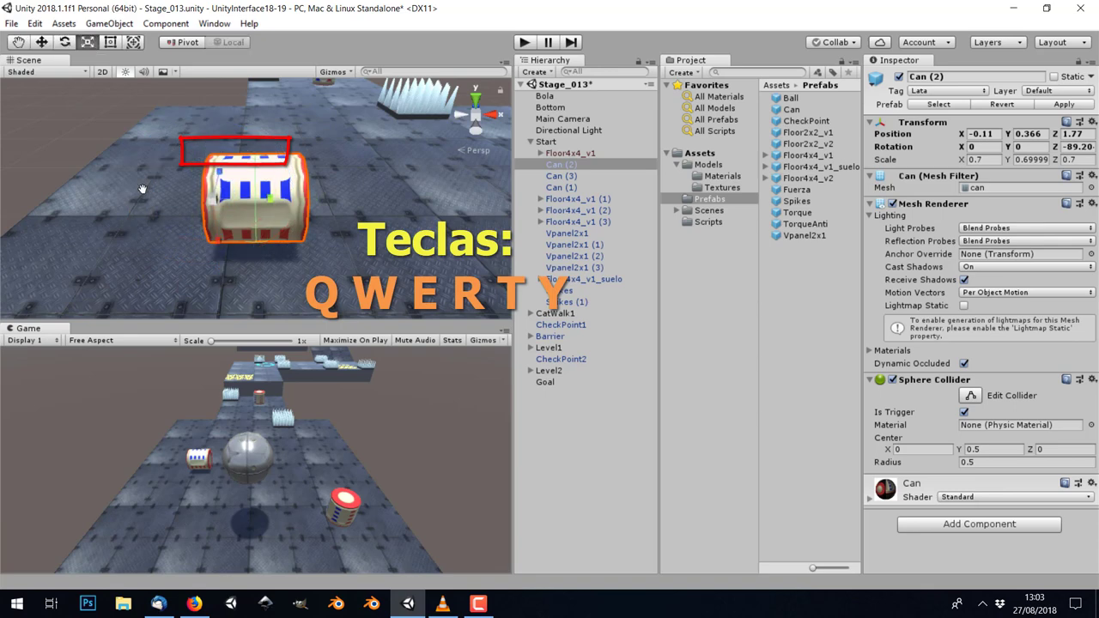
{"action": "key", "text": "y"}
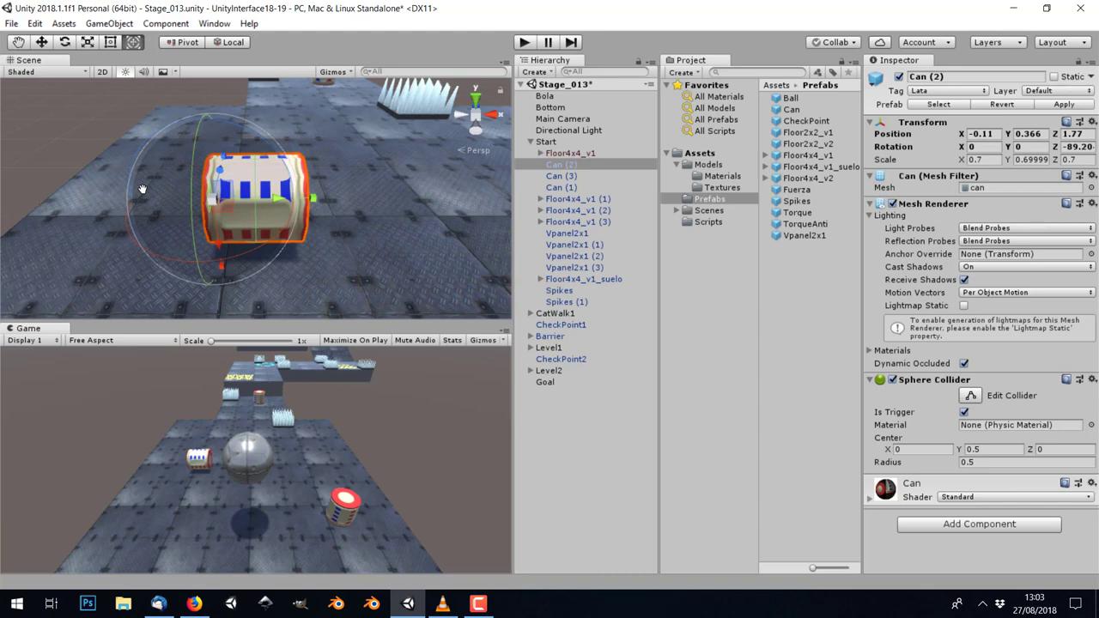
- Pan the Scene view around Can (2) with the Hand tool, and examine the object's Move and Rotate handles
{"action": "key", "text": "q"}
{"action": "mouse_move", "coordinate": [248, 160]}
{"action": "left_mouse_down"}
{"action": "mouse_move", "coordinate": [282, 155]}
{"action": "mouse_move", "coordinate": [264, 146]}
{"action": "left_mouse_up"}
{"action": "left_click", "coordinate": [41, 42]}
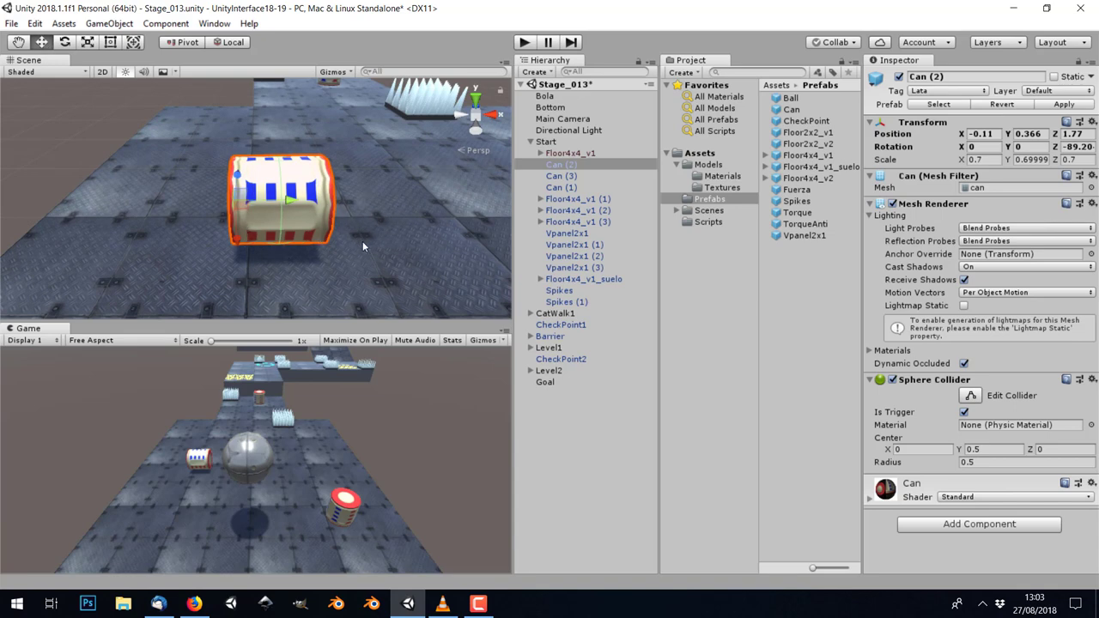
{"action": "scroll", "coordinate": [361, 241], "scroll_direction": "down", "scroll_amount": 2}
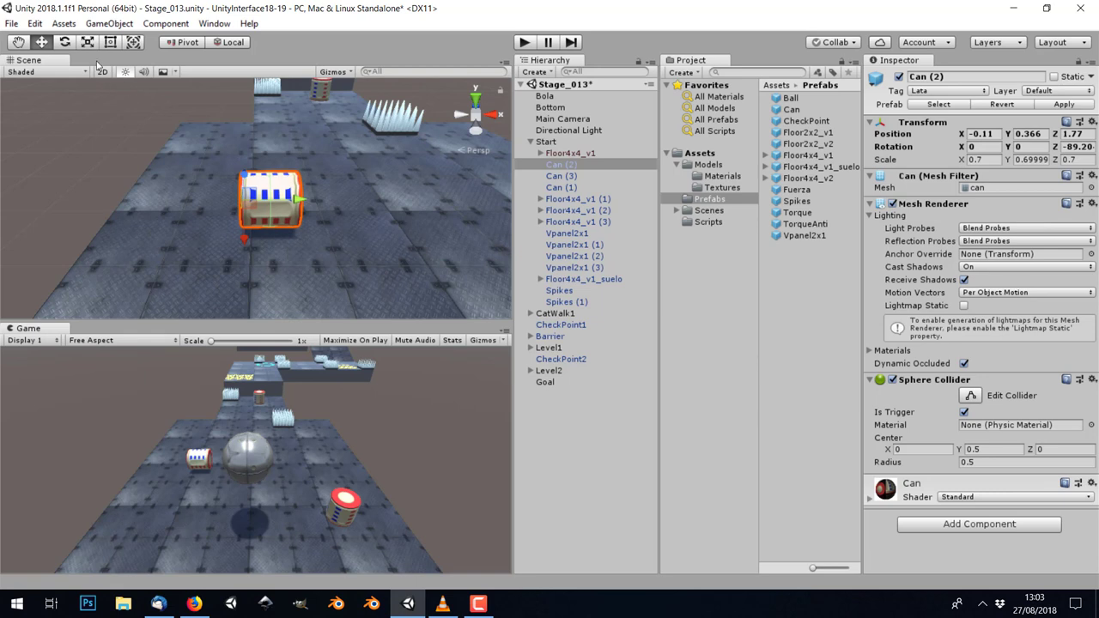
{"action": "left_click", "coordinate": [65, 42]}
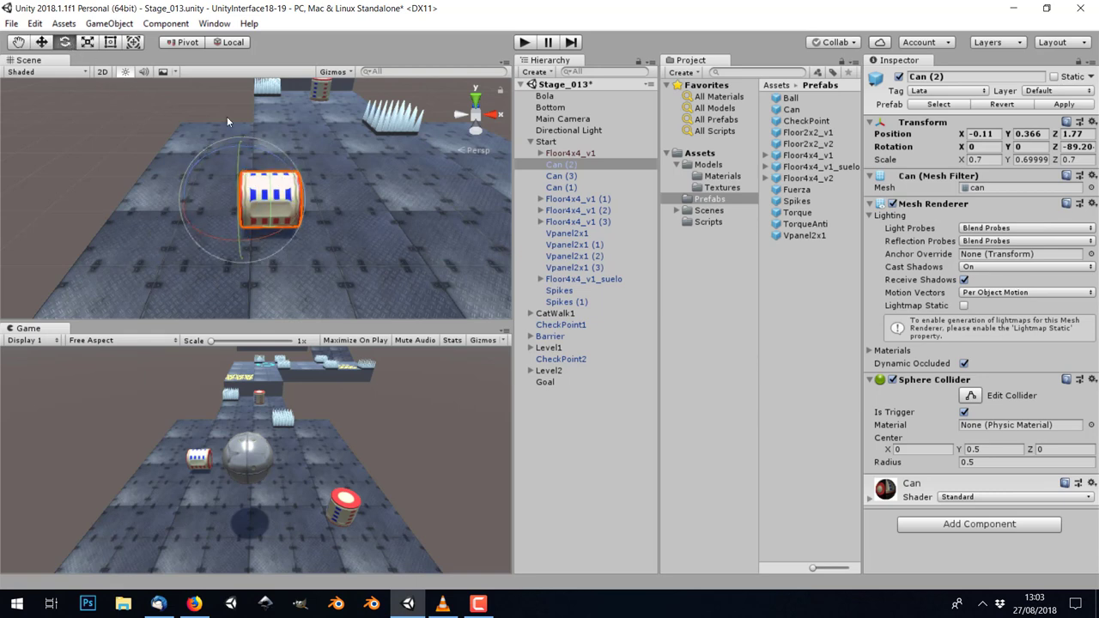
- Stretch Can (2) along its Y axis with the Scale tool to about 1.87, and undo the stretch
{"action": "left_click", "coordinate": [88, 42]}
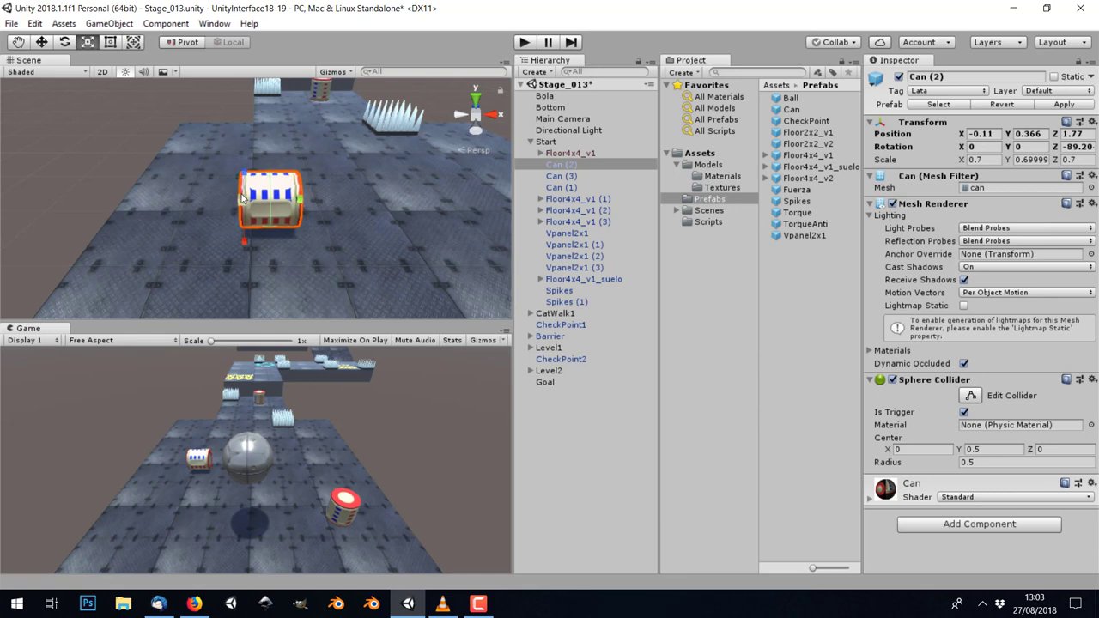
{"action": "left_click_drag", "start_coordinate": [300, 203], "coordinate": [405, 208]}
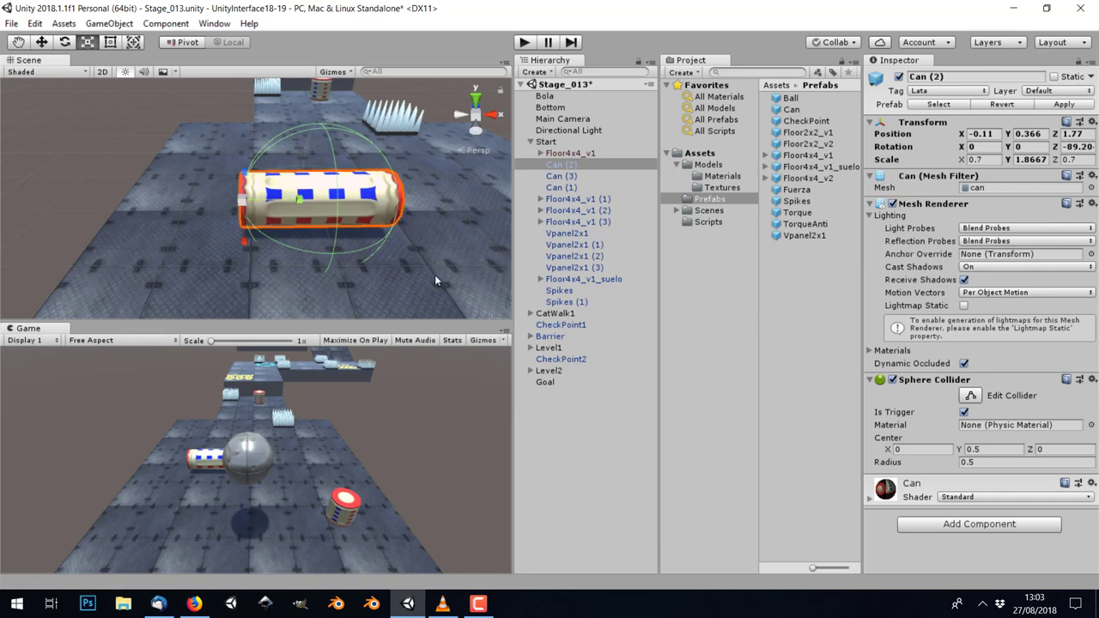
{"action": "key", "text": "ctrl+z"}
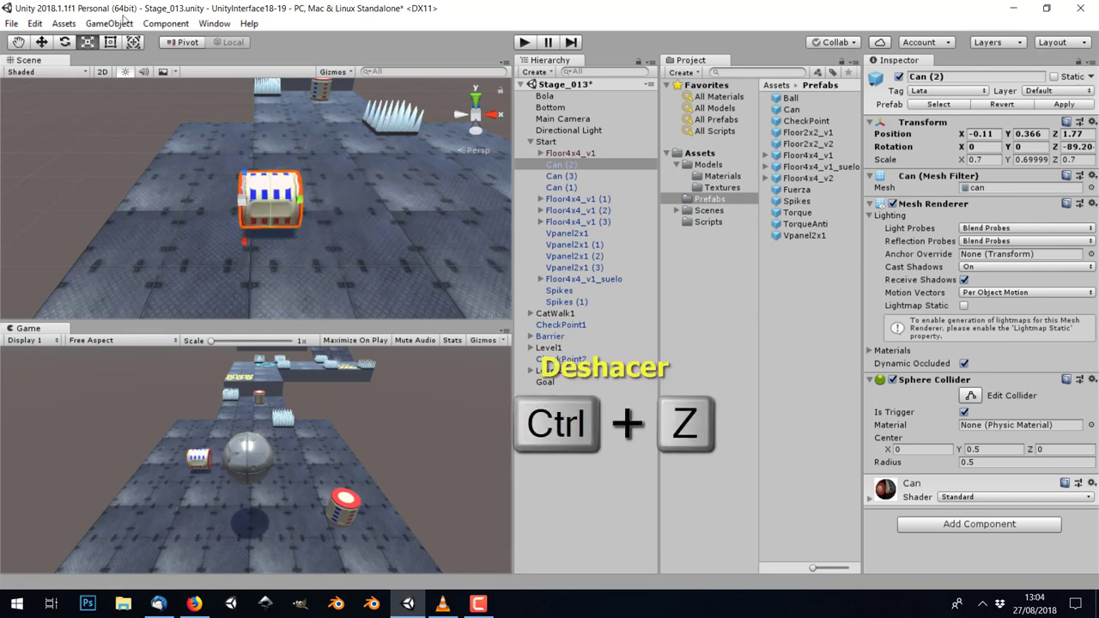
- Check the Rect and combined Transform handles on Can (2), and move it along its local Y axis to about X 0.44
{"action": "left_click", "coordinate": [110, 42]}
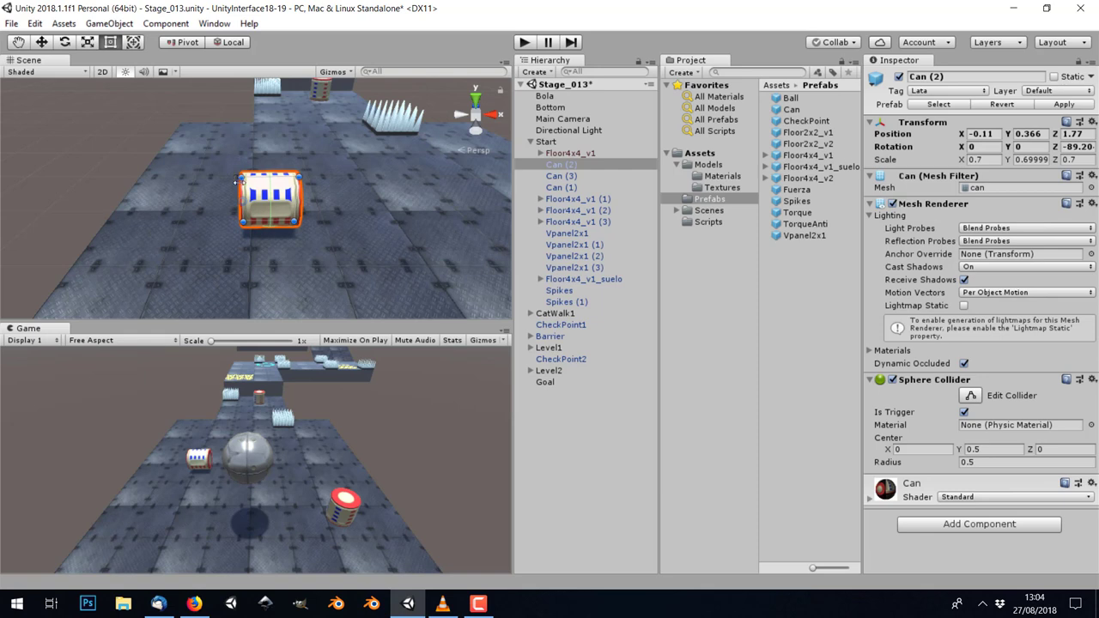
{"action": "left_click", "coordinate": [135, 44]}
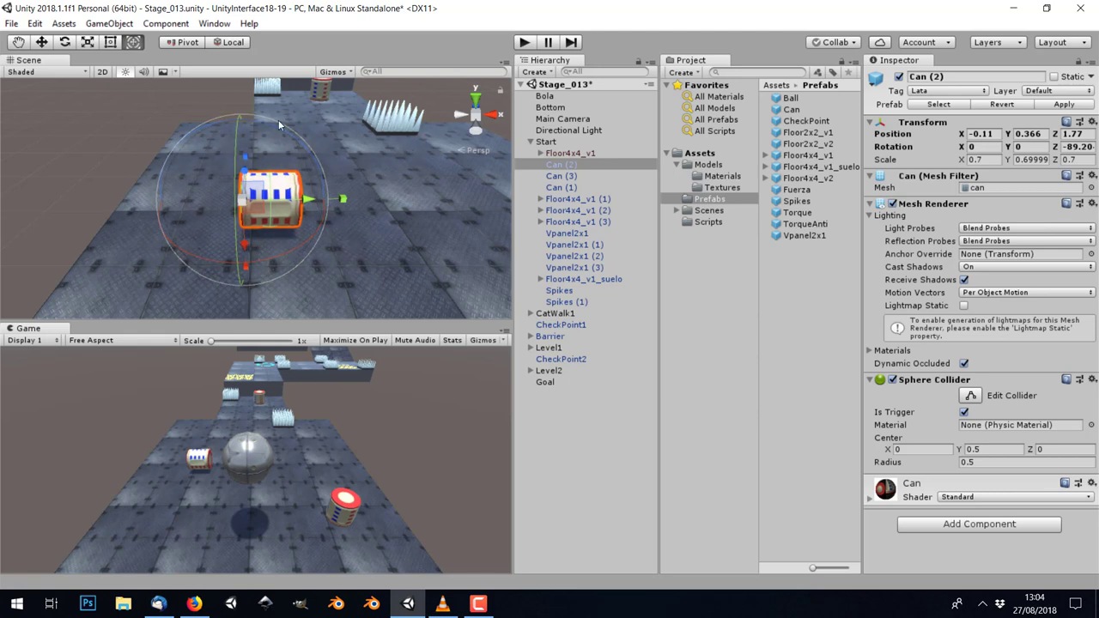
{"action": "left_click", "coordinate": [42, 42]}
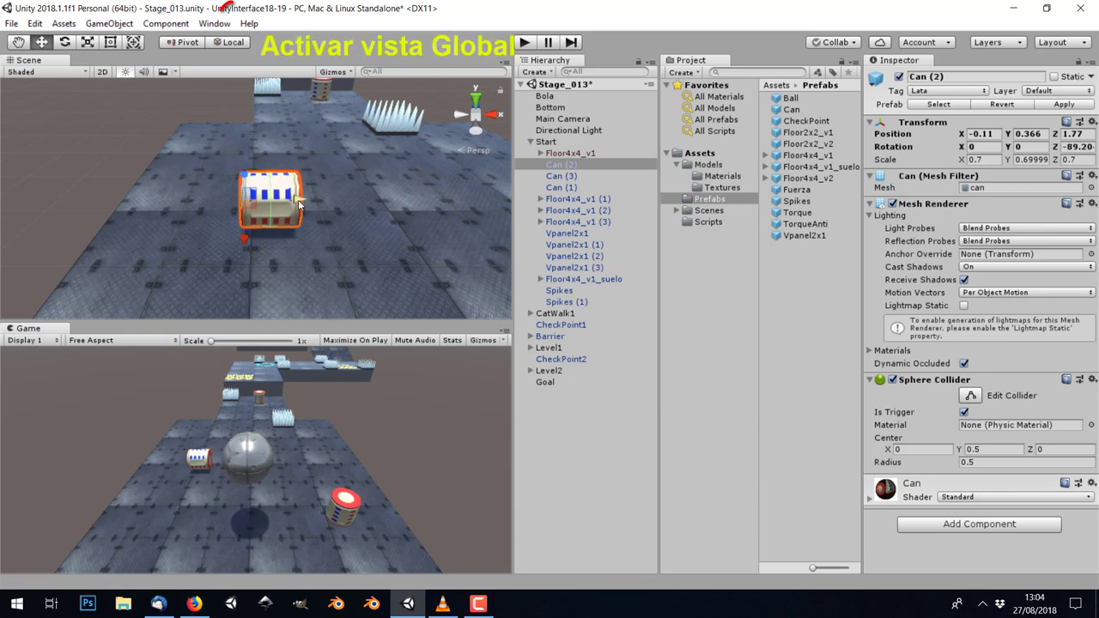
{"action": "left_click_drag", "start_coordinate": [298, 202], "coordinate": [366, 224]}
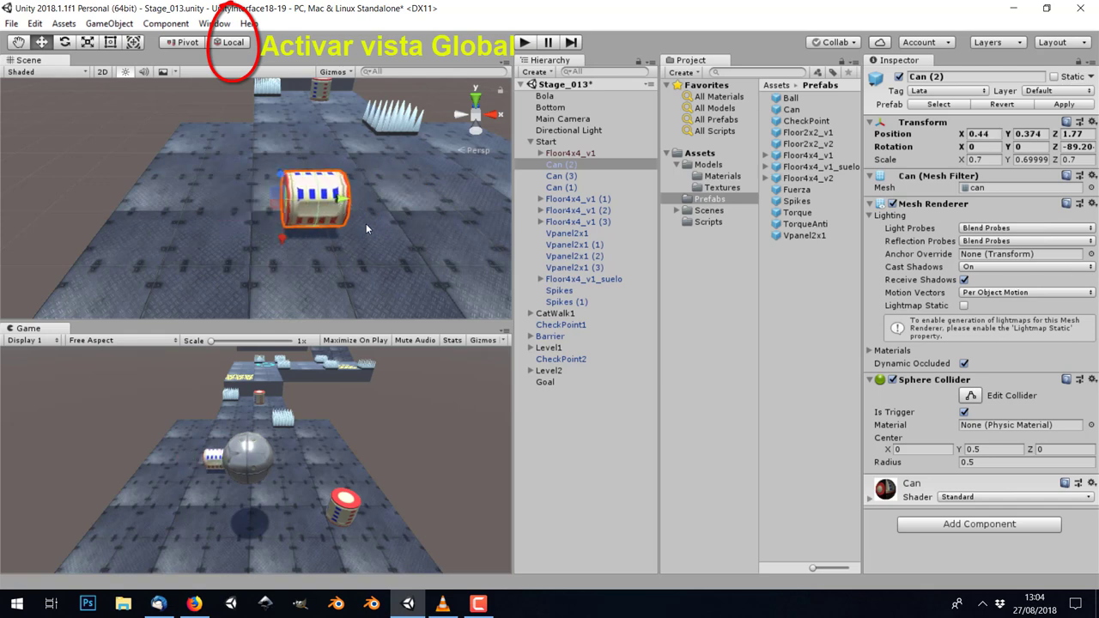
- Set the handle orientation to Global and move Can (2) across the floor to about X 0.71, Z 1.84
{"action": "left_click", "coordinate": [237, 44]}
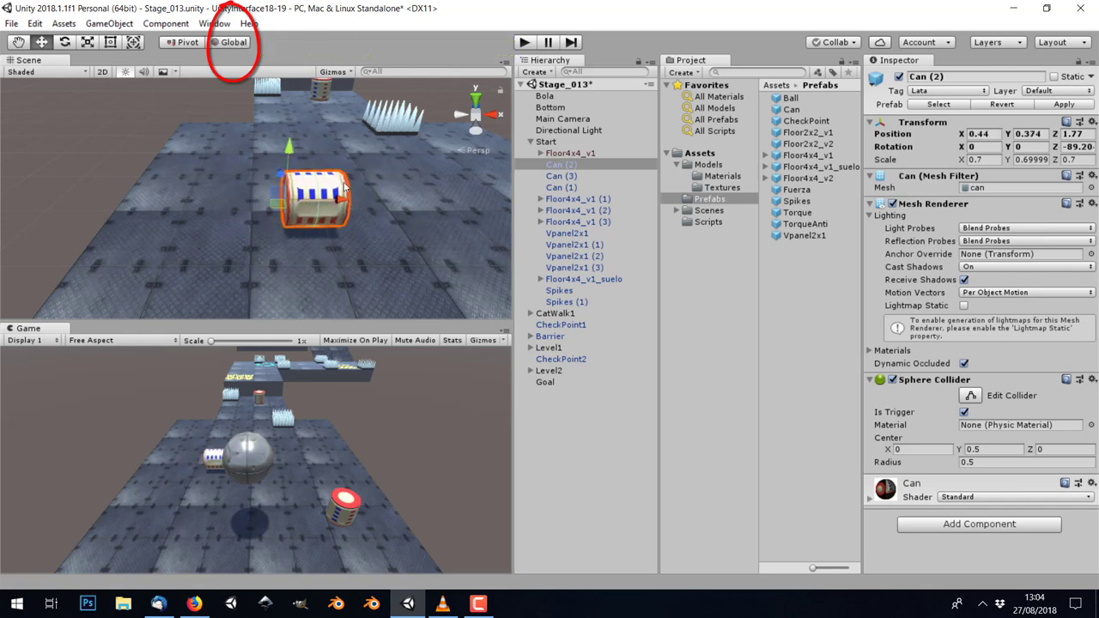
{"action": "left_click_drag", "start_coordinate": [290, 200], "coordinate": [255, 172]}
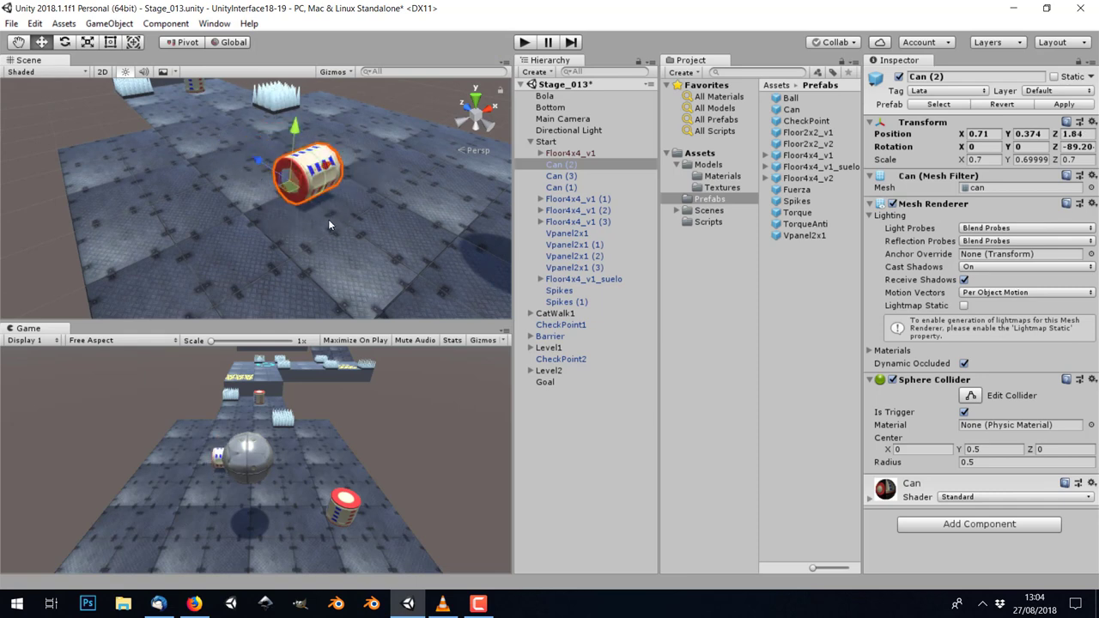
{"action": "left_click_drag", "start_coordinate": [292, 191], "coordinate": [255, 208]}
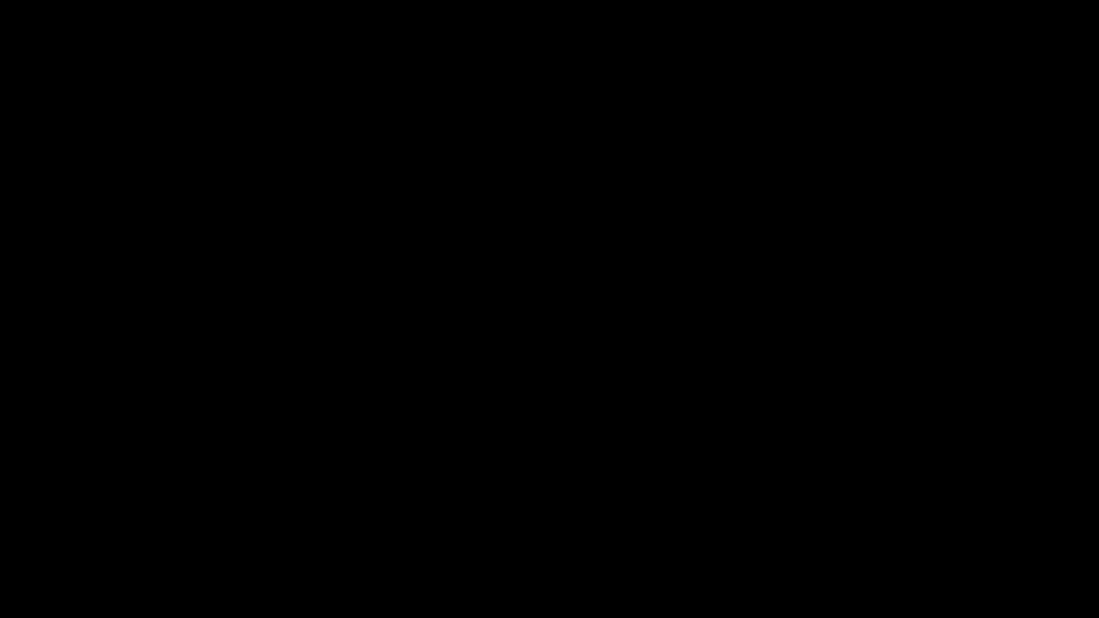